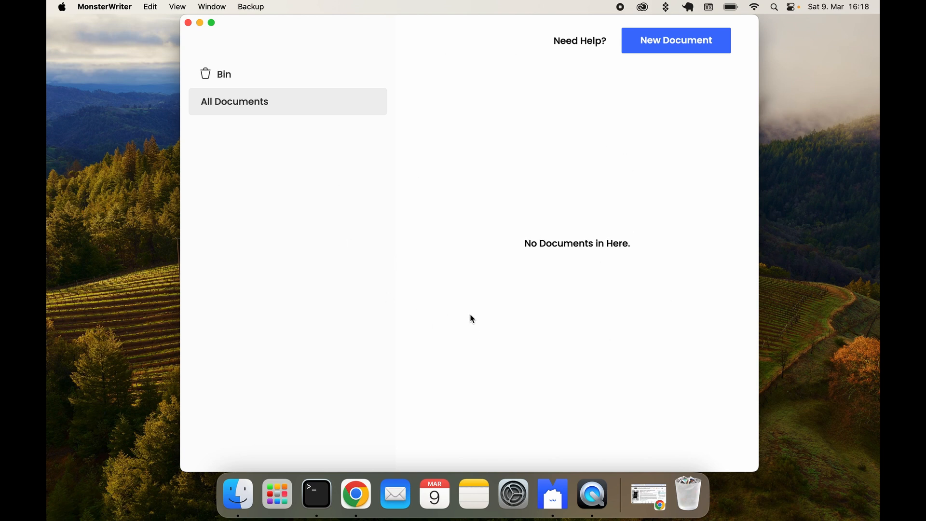
# Create a new document titled "Exploring Sustainable Practices in Urban Planning: A Case Study of Green Cities" and start the first paragraph
pyautogui.click(672, 44)
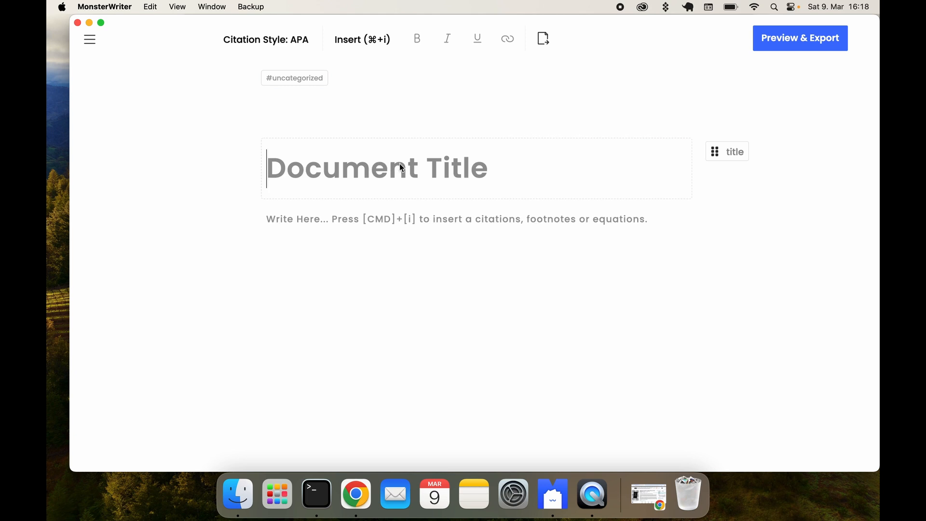
pyautogui.write('Exploring ')
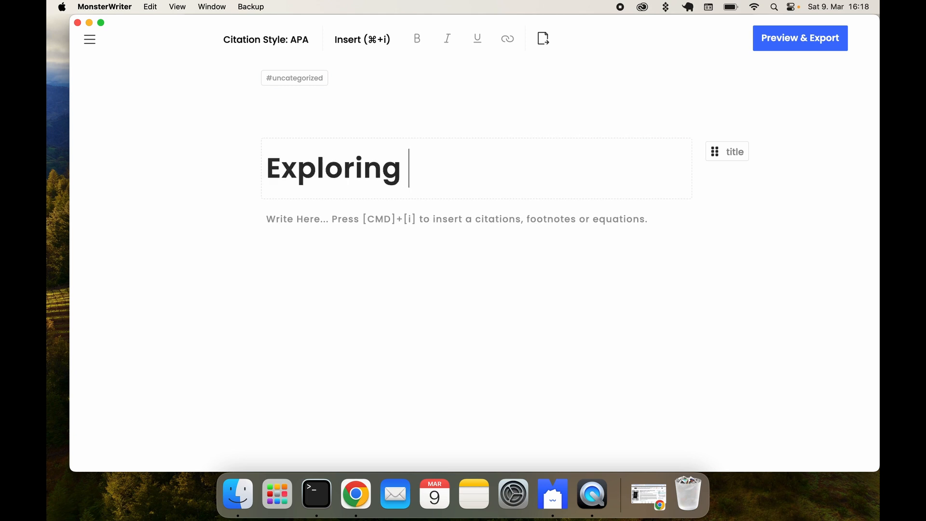
pyautogui.write('Sustainable Practices in Urban Planning: A Case Study of Green Cities')
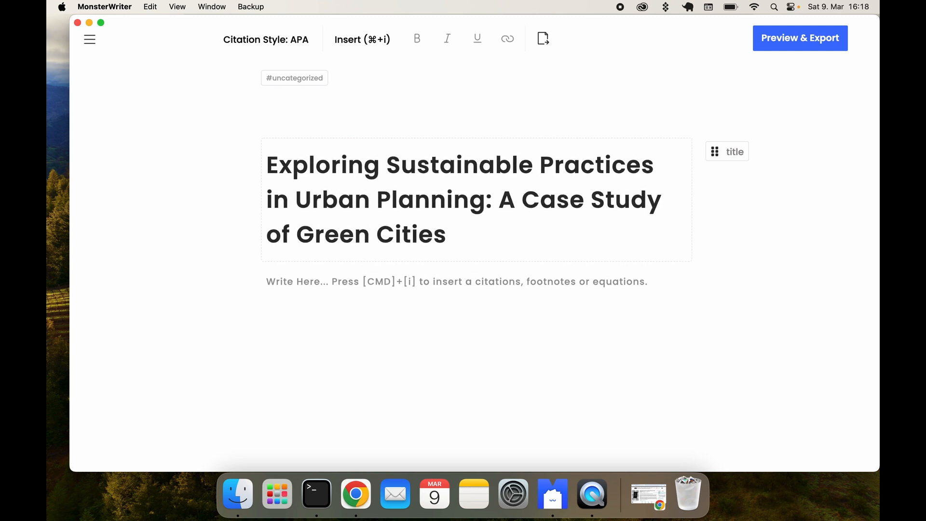
pyautogui.press('Return')
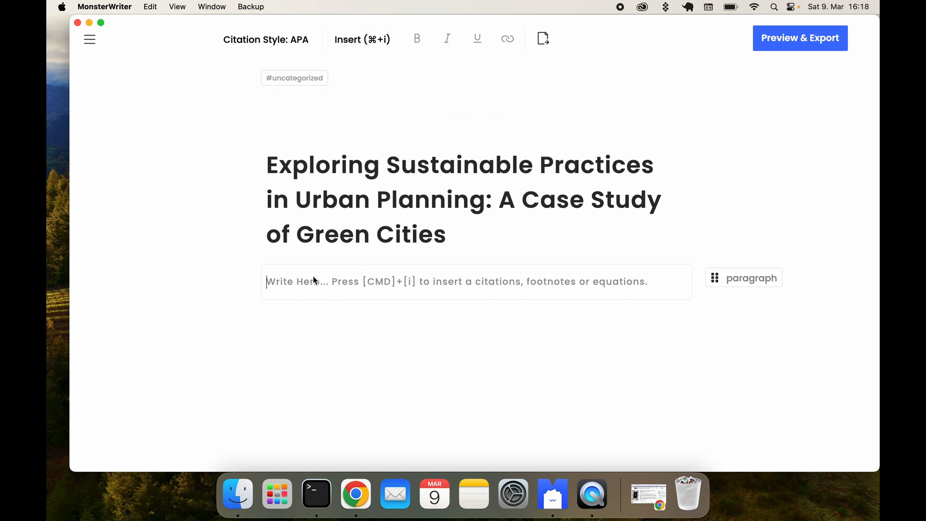
# Turn the empty paragraph below the title into a level 1 heading reading "Abstract"
pyautogui.press('super+i')
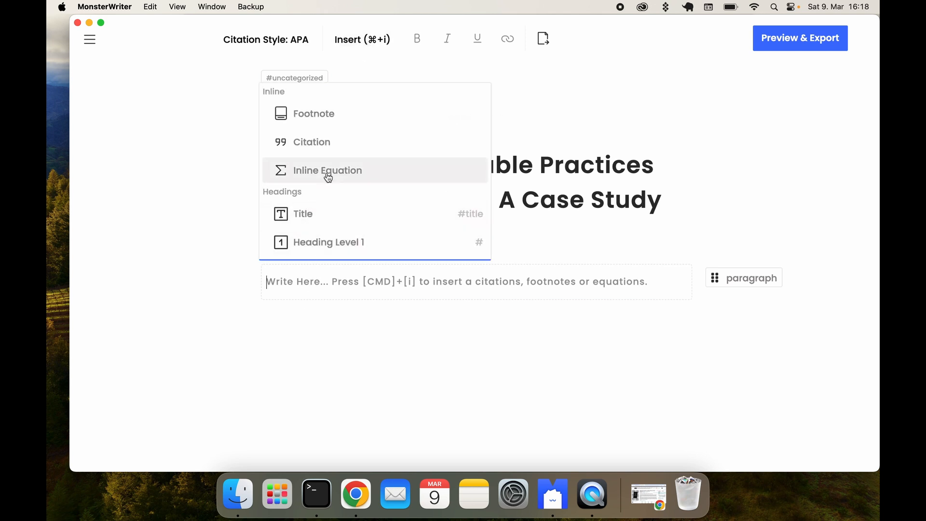
pyautogui.scroll(-3, 326, 178)
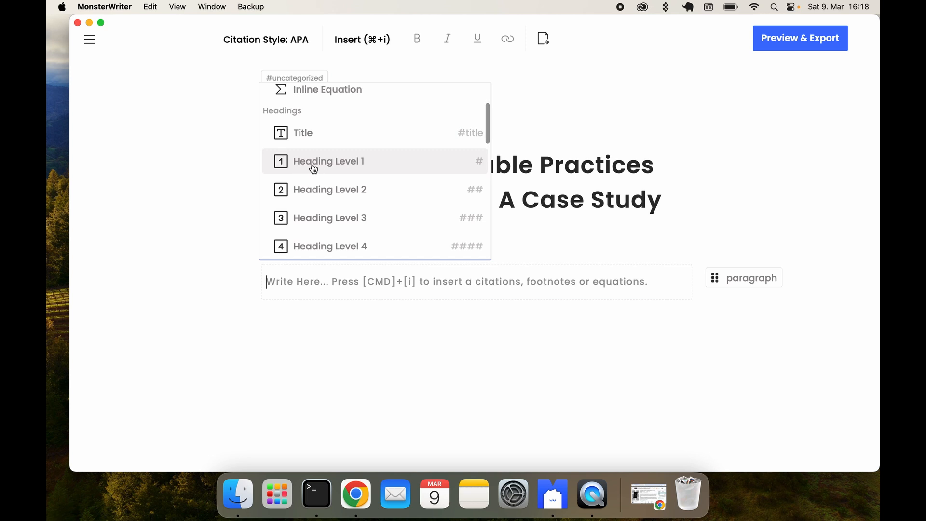
pyautogui.click(336, 168)
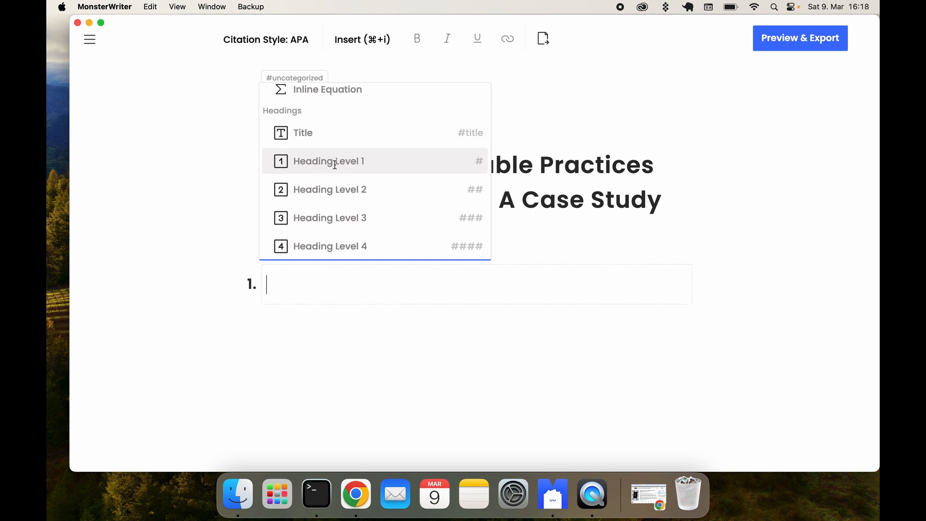
pyautogui.write('ABst')
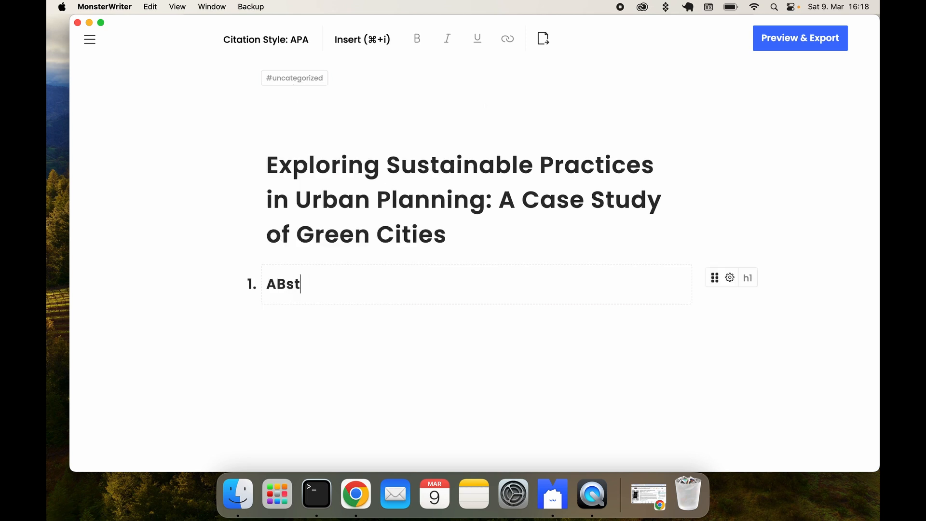
pyautogui.press('BackSpace')
pyautogui.press('BackSpace')
pyautogui.press('BackSpace')
pyautogui.write('bstract')
# Assign the special role Abstract to the "Abstract" heading
pyautogui.click(730, 280)
pyautogui.click(416, 133)
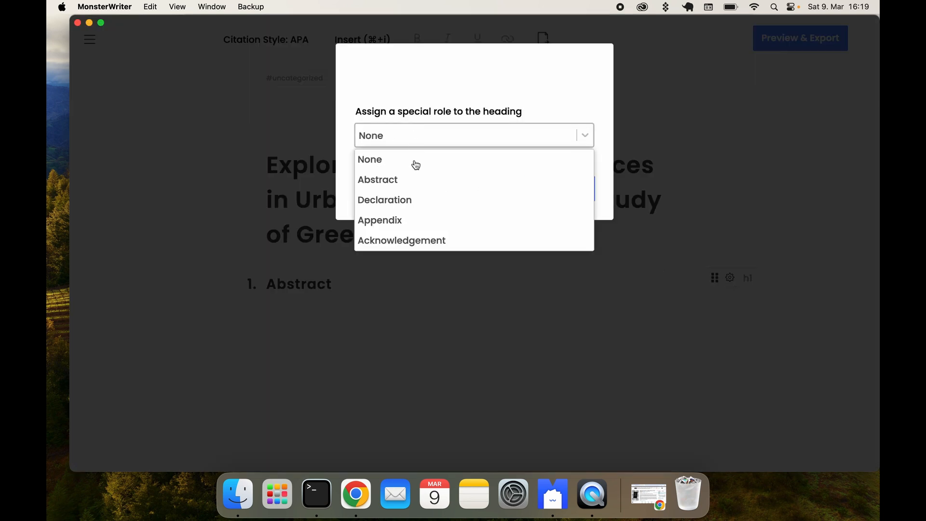
pyautogui.click(409, 181)
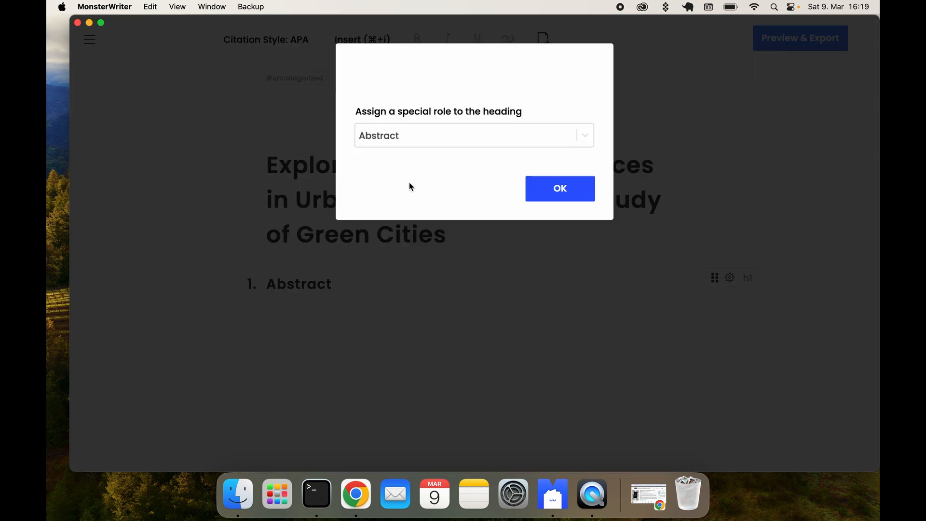
pyautogui.click(541, 194)
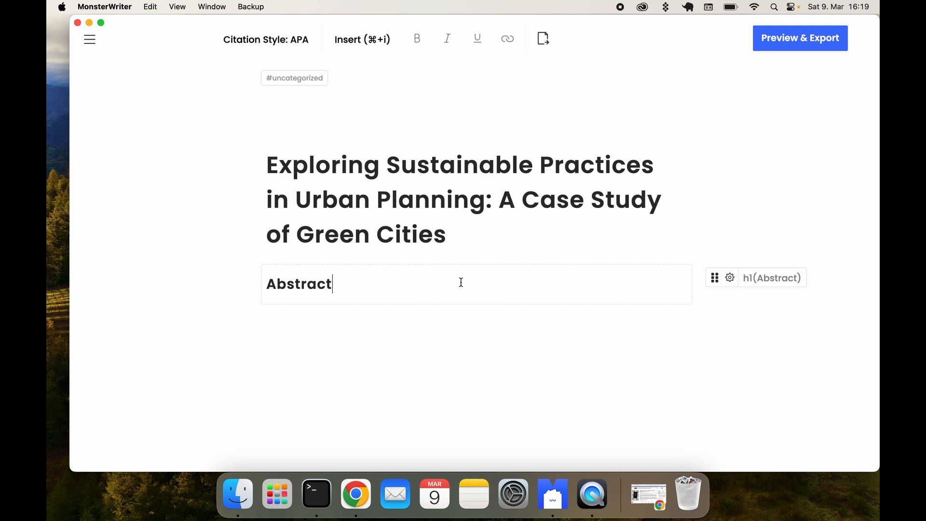
# Write the abstract paragraph on sustainable practices in urban planning and green cities, summarizing the research objectives, methodology, key findings and importance of eco-friendly development
pyautogui.press('Return')
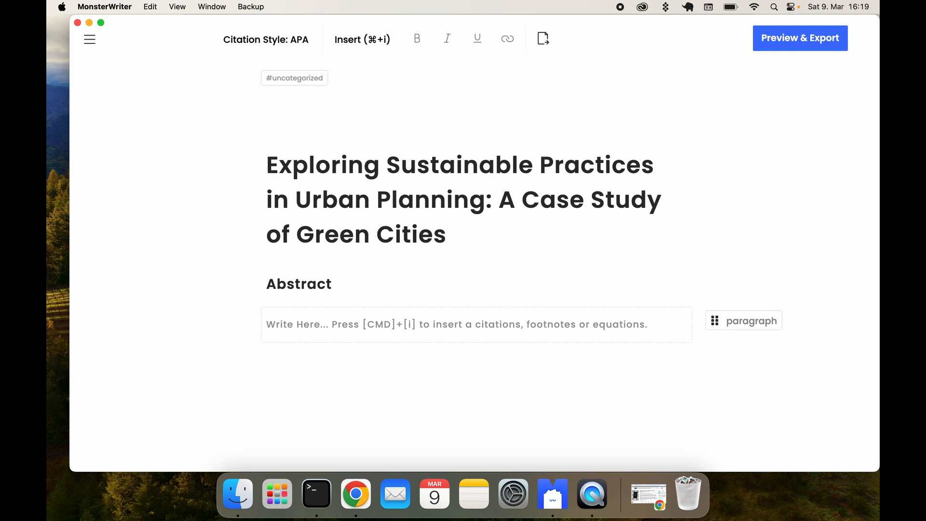
pyautogui.write('This research delves into the implementation and impact of sustainable practices in urban planning, focusing on the development of green cities. The abstract provides a brief overview of the research objectives, methodology, and key findings, highlighting the importance of eco-friendly urban development.')
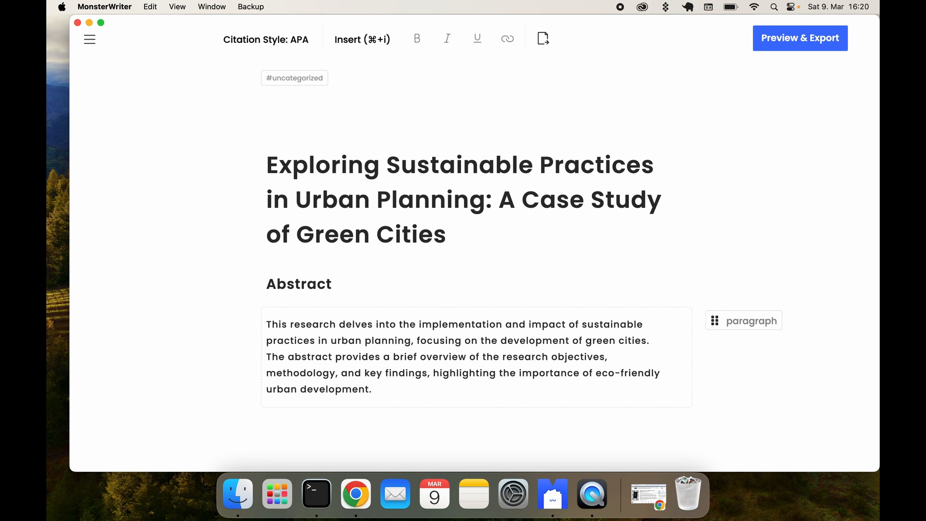
pyautogui.press('Return')
# Add four level 1 headings below the abstract: "Introduction", "The Evolution of Green Cities", "Methodological Approach" and "Conclusion"
pyautogui.press('super+i')
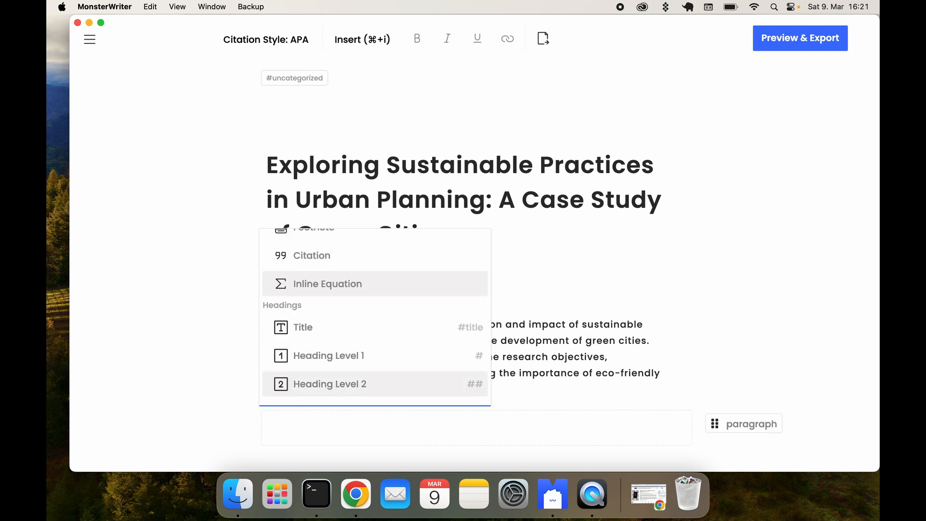
pyautogui.write('Introduction')
pyautogui.press('Return')
pyautogui.press('super+i')
pyautogui.write('The Evolution of Green Cities')
pyautogui.press('Return')
pyautogui.write('# Methodological Approach')
pyautogui.press('Return')
pyautogui.press('super+i')
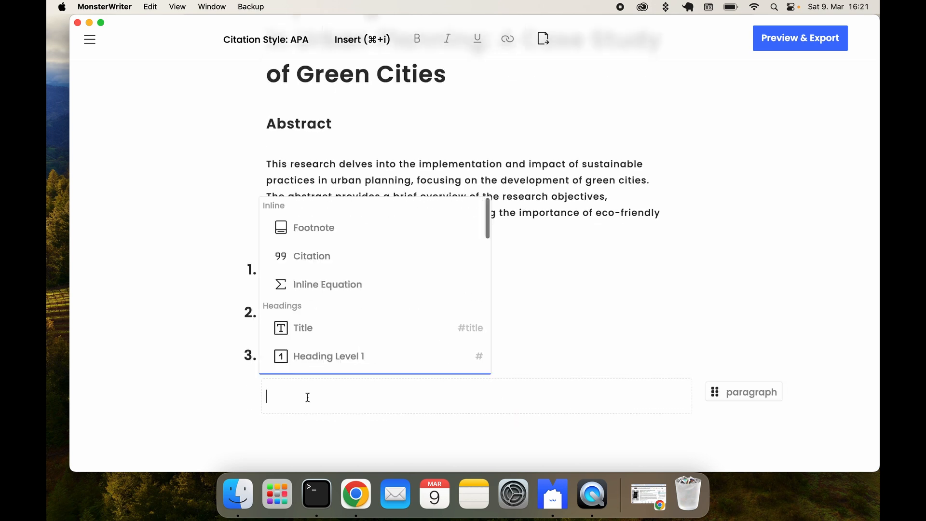
pyautogui.press('Return')
pyautogui.write('Conclusion')
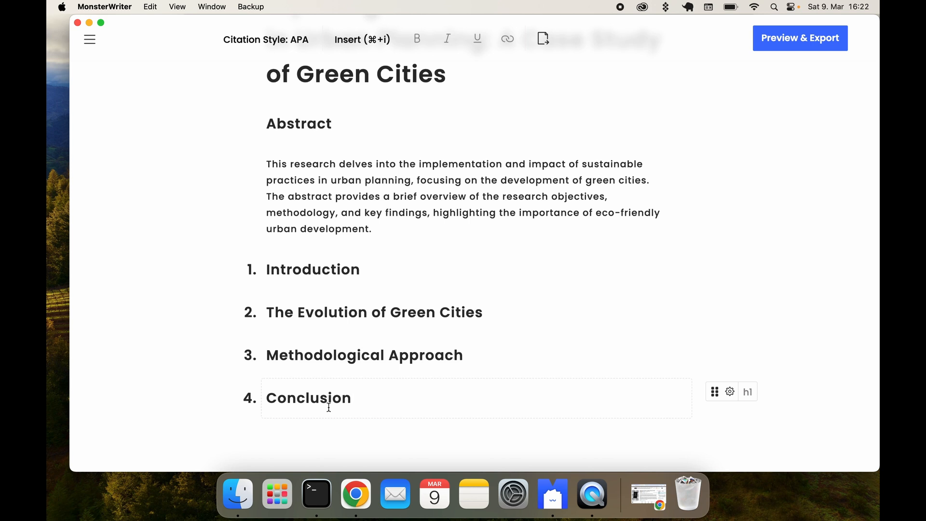
# Insert a todo under Introduction describing the chapter's groundwork, the need for sustainable urban planning practices and green cities' benefits for the environment and the community
pyautogui.click(385, 270)
pyautogui.press('Return')
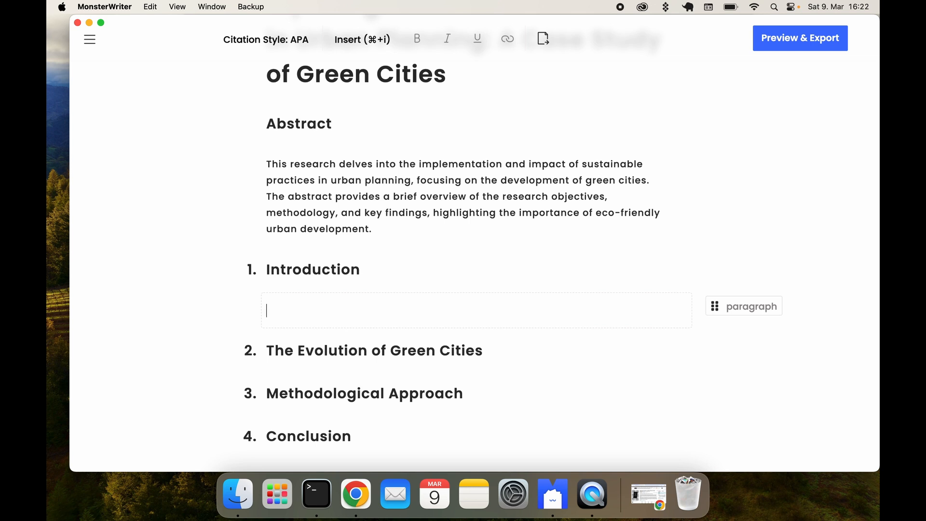
pyautogui.press('super+i')
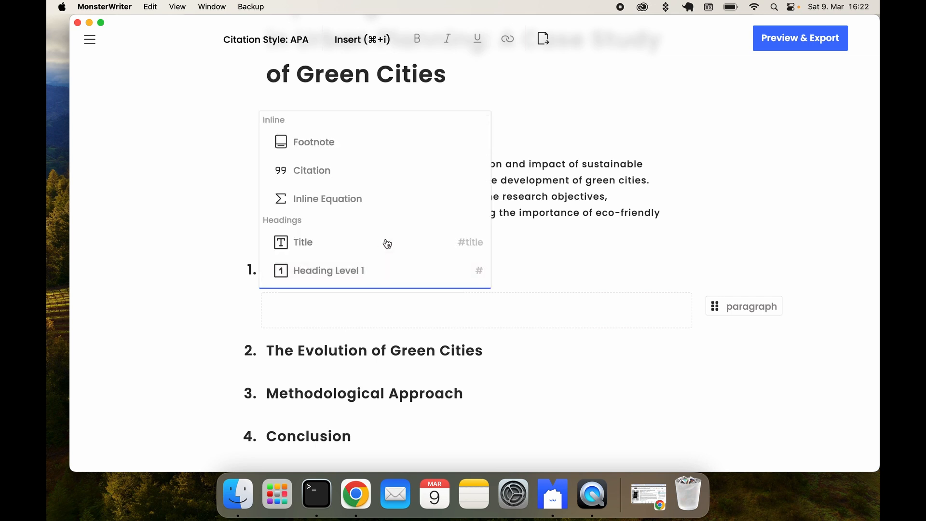
pyautogui.scroll(-3, 384, 241)
pyautogui.scroll(-3, 384, 241)
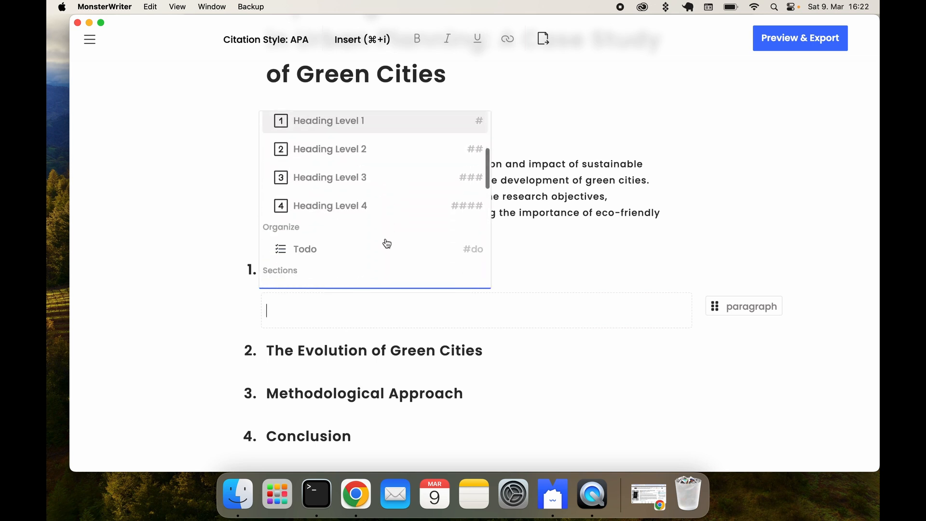
pyautogui.click(304, 169)
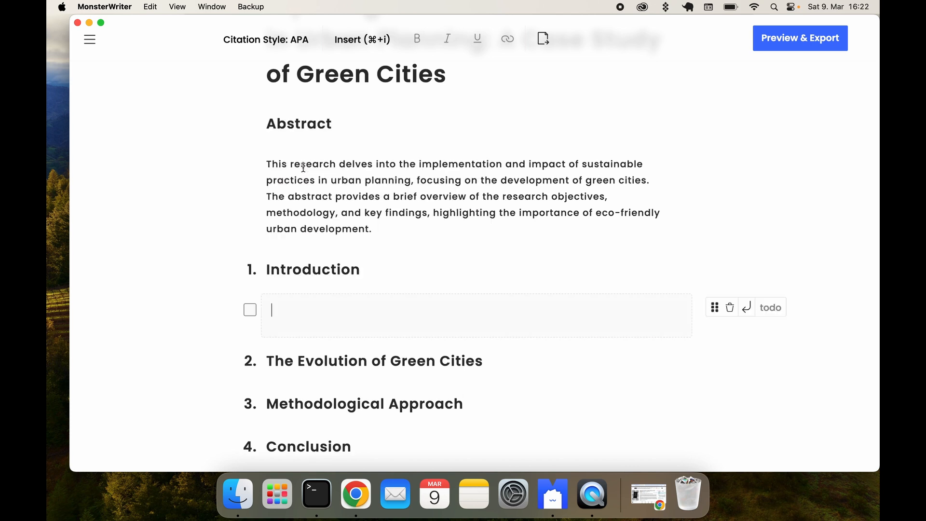
pyautogui.write('The introductory chapter sets the groundwork for the study, emphasizing the need for')
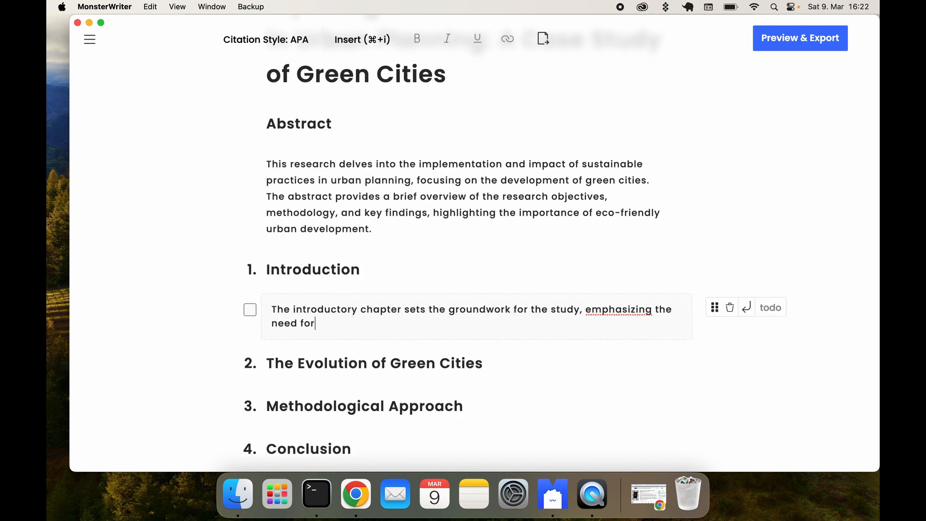
pyautogui.write(' sustainable practices in urban planning and the potential benefits of green cities for both the environment and the community.')
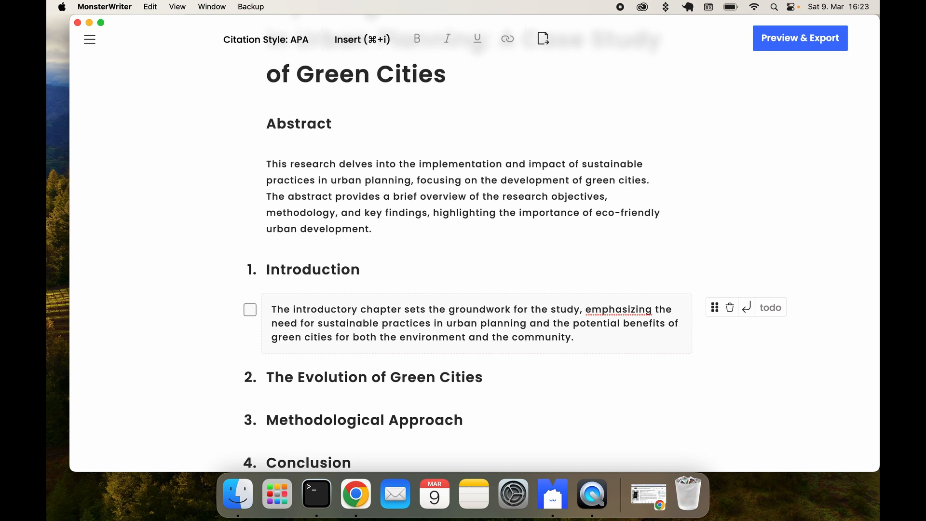
# Examine the document's counters in the All Documents overview, widening that window
pyautogui.press('super+grave')
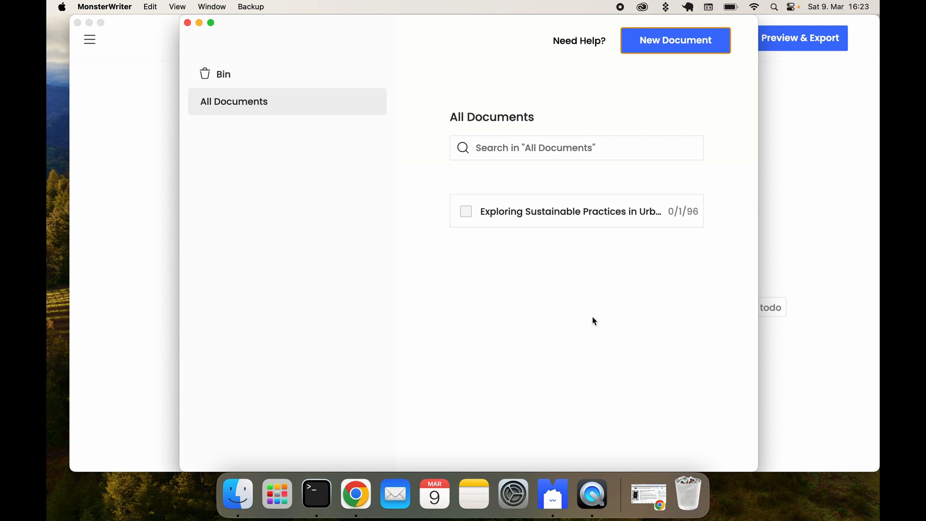
pyautogui.moveTo(759, 313); pyautogui.dragTo(845, 314)
pyautogui.moveTo(762, 212)
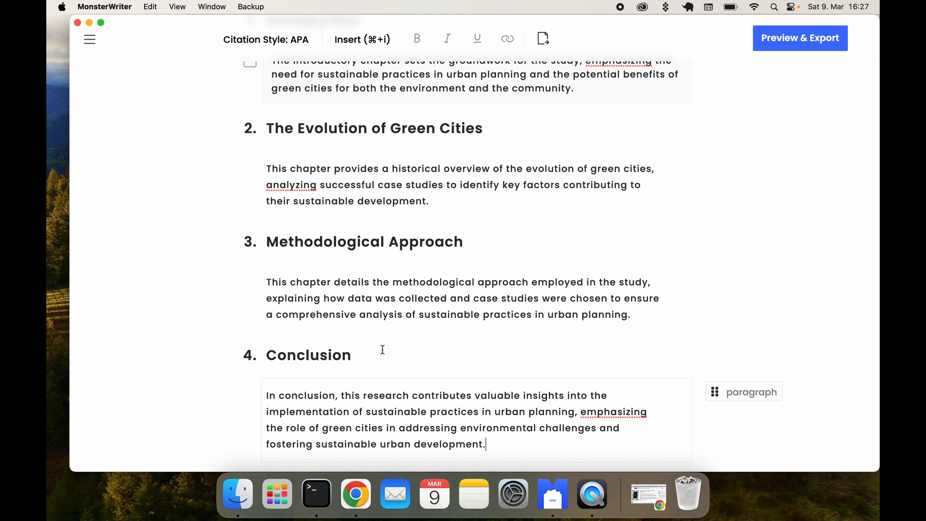
# Start a new citation at the end of the Methodological Approach paragraph, just before its full stop
pyautogui.click(398, 314)
pyautogui.scroll(1, 395, 314)
pyautogui.scroll(5, 396, 314)
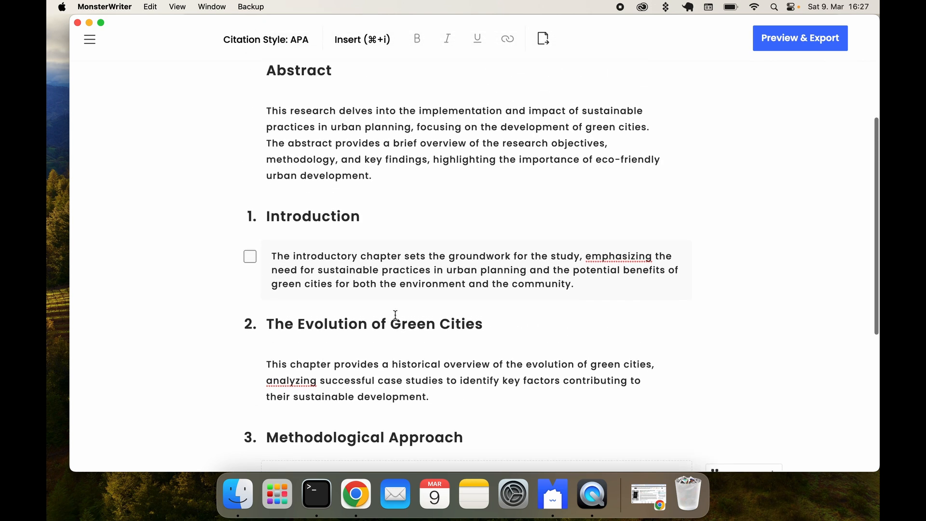
pyautogui.scroll(-1, 395, 314)
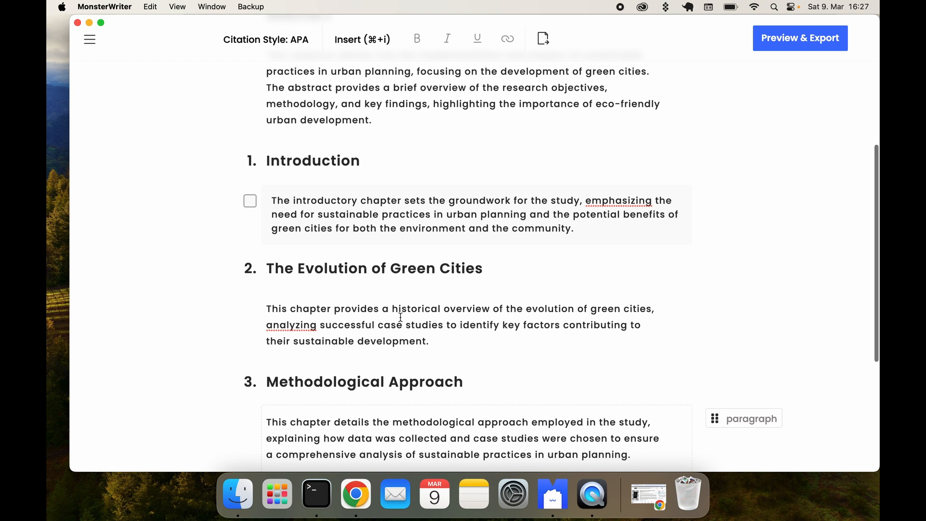
pyautogui.scroll(-4, 409, 332)
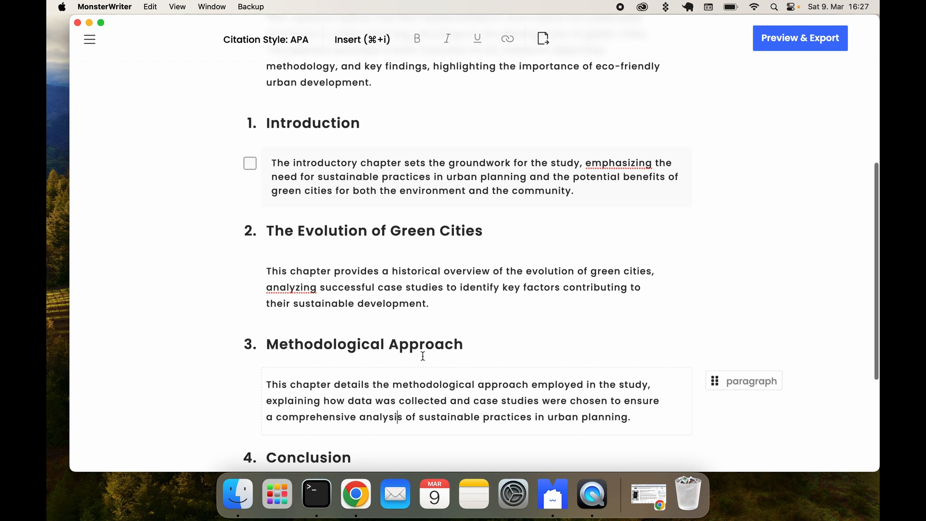
pyautogui.scroll(-1, 631, 389)
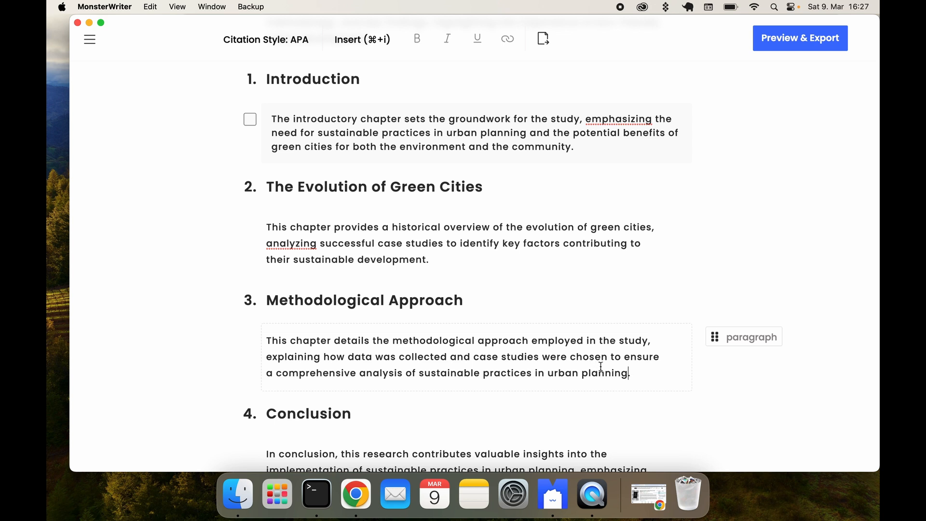
pyautogui.press('super+i')
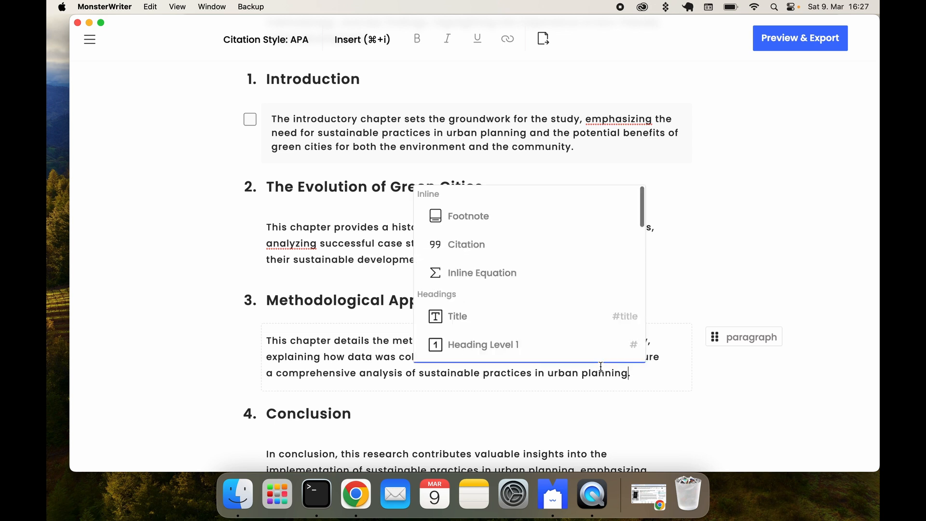
pyautogui.click(467, 249)
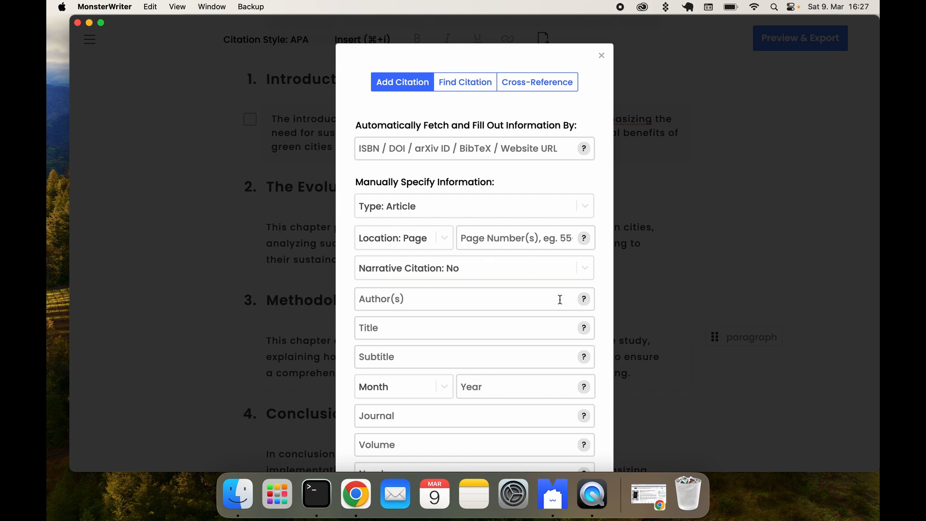
# Switch to Chrome and copy the ISBN-10 from the product details of the book "Against the Commons"
pyautogui.click(662, 512)
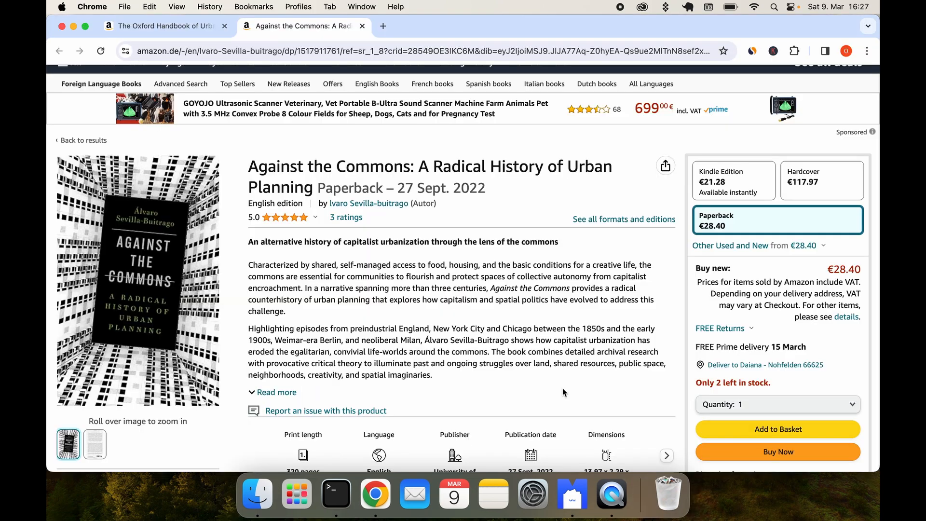
pyautogui.scroll(-8, 302, 270)
pyautogui.scroll(-10, 291, 282)
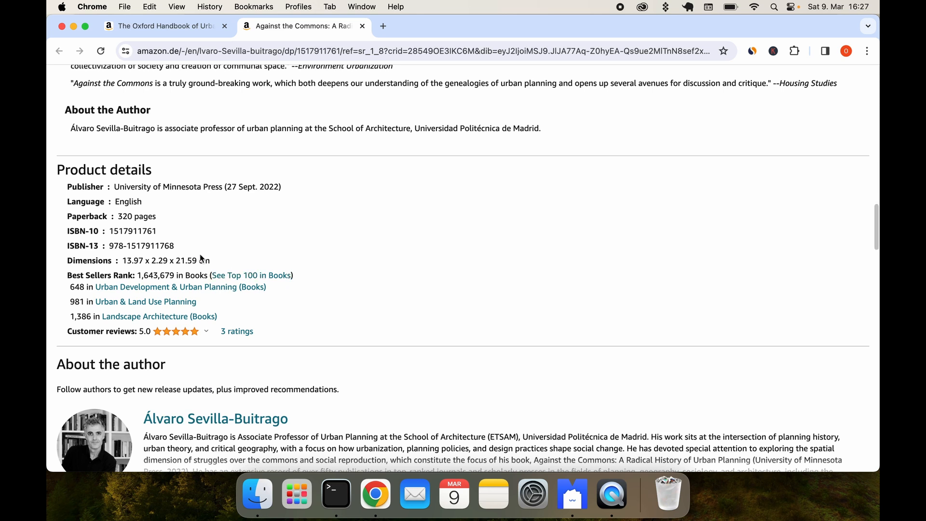
pyautogui.doubleClick(138, 234)
pyautogui.press('super+c')
pyautogui.press('super+Tab')
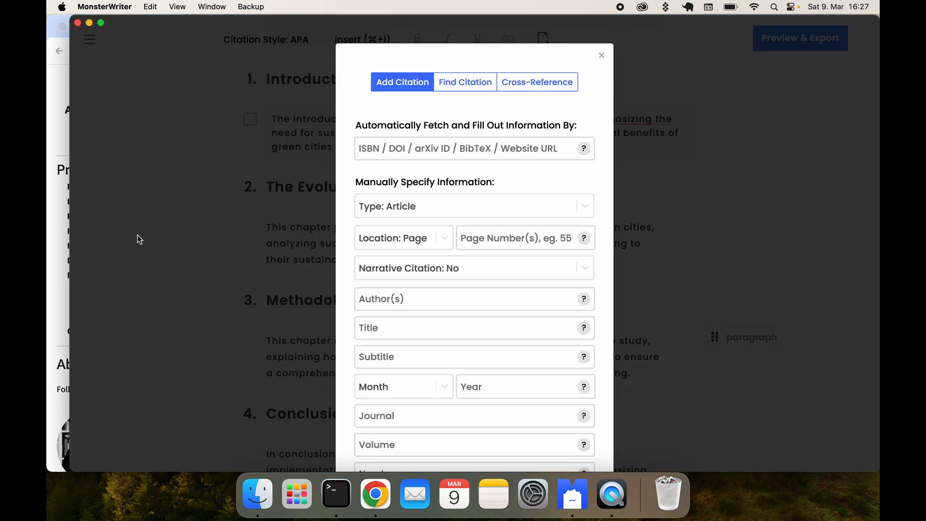
pyautogui.click(382, 148)
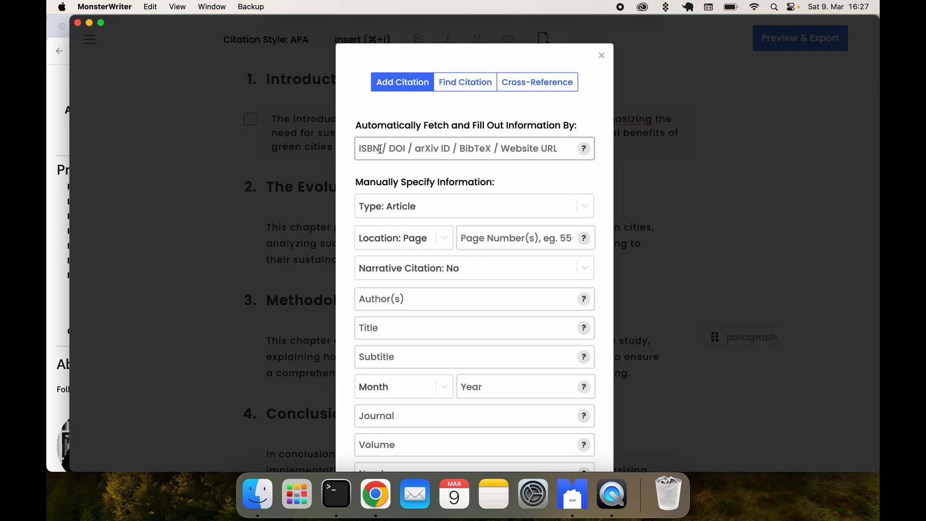
pyautogui.press('super+v')
pyautogui.click(559, 337)
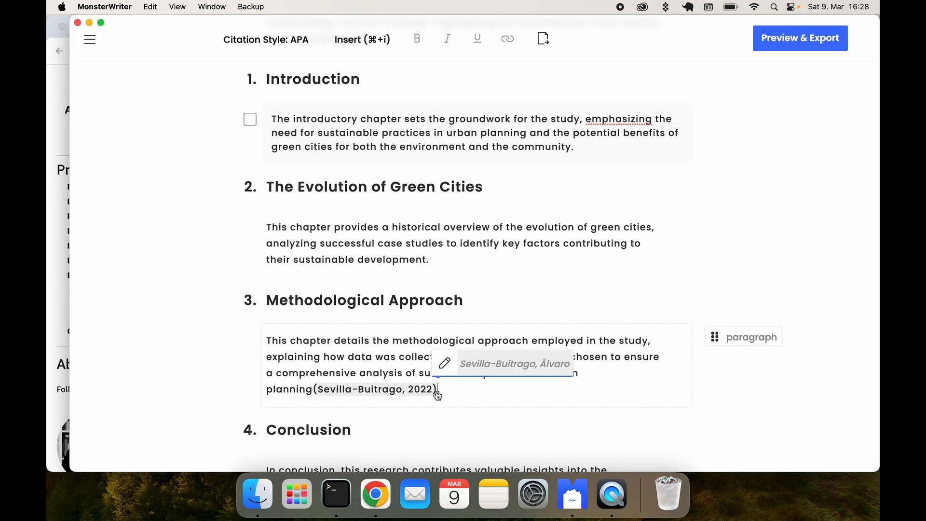
# Insert a space before the citation in the Methodological Approach paragraph and set the document's citation style to IEEE
pyautogui.press('Left')
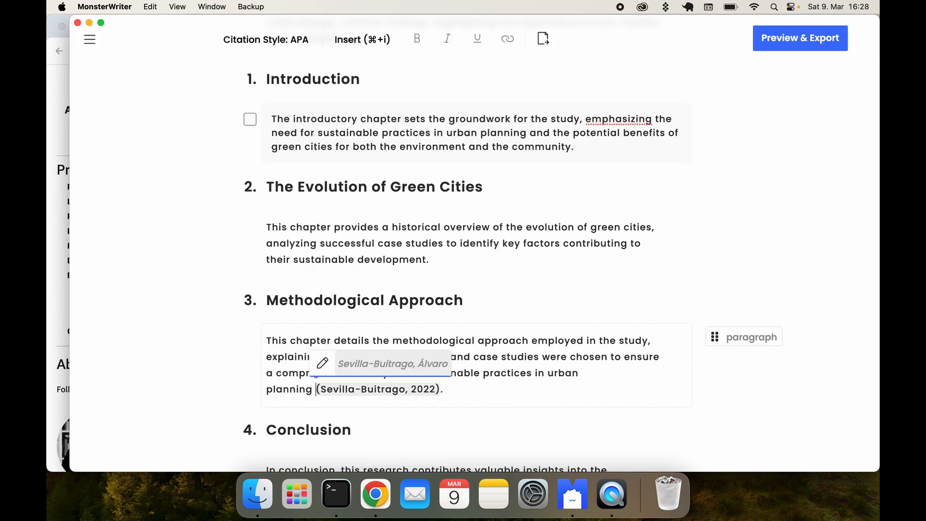
pyautogui.click(279, 41)
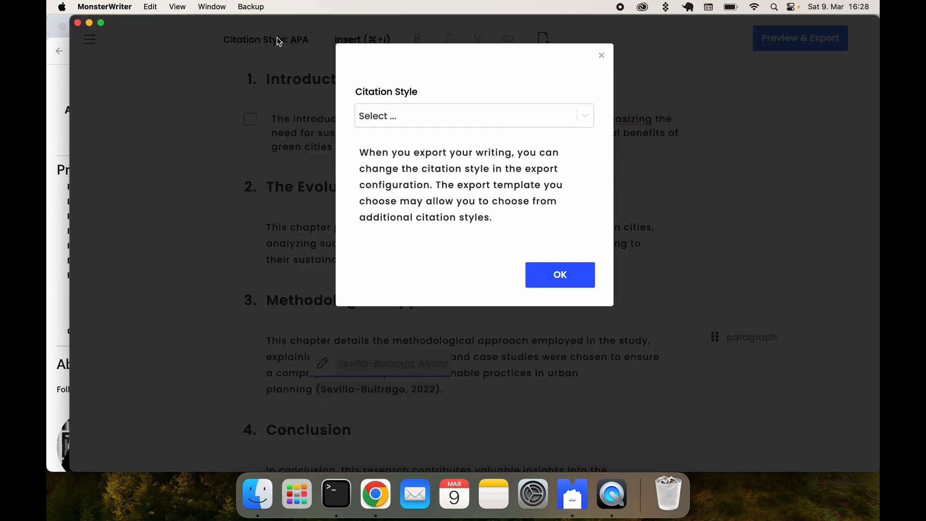
pyautogui.click(418, 127)
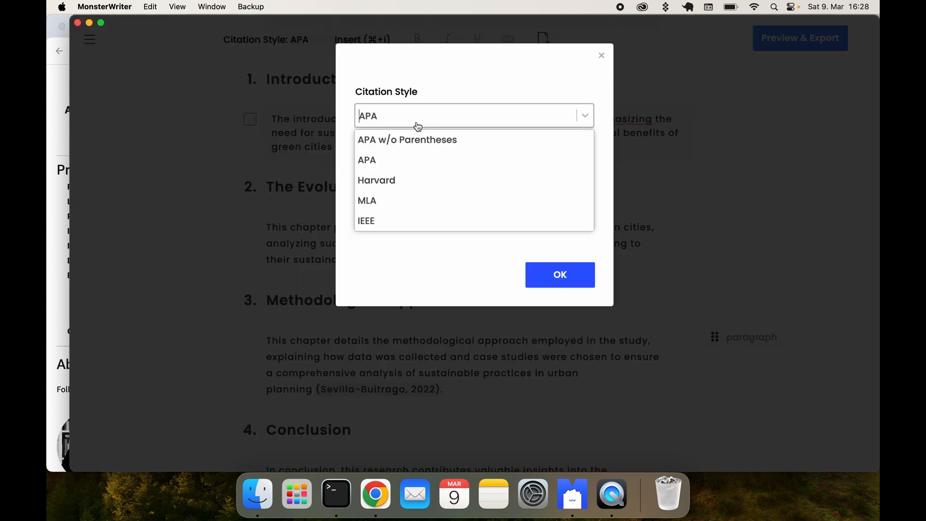
pyautogui.click(395, 223)
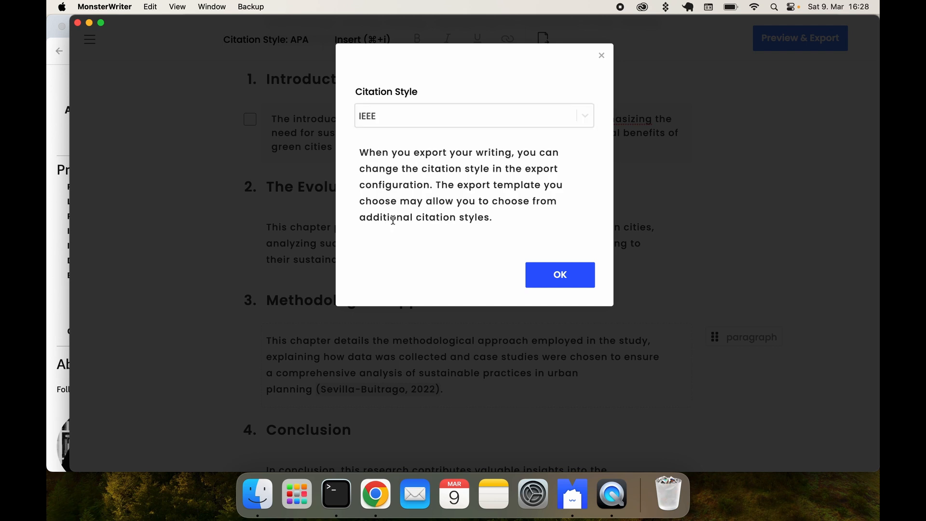
pyautogui.click(567, 283)
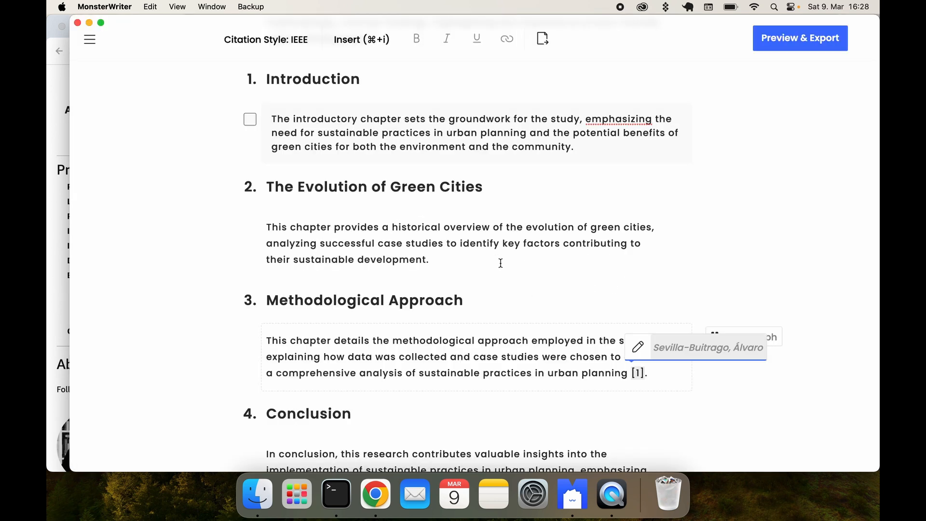
pyautogui.click(639, 376)
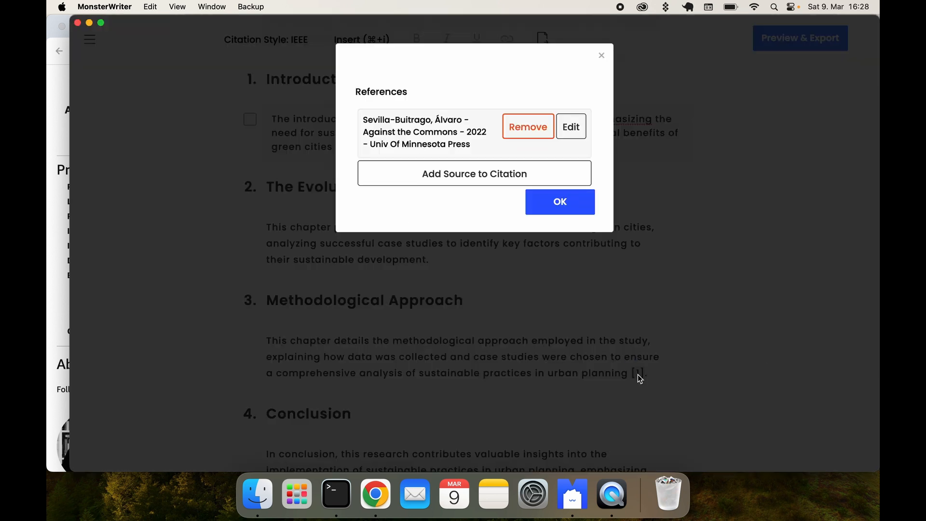
pyautogui.click(423, 175)
pyautogui.click(433, 147)
pyautogui.press('super+v')
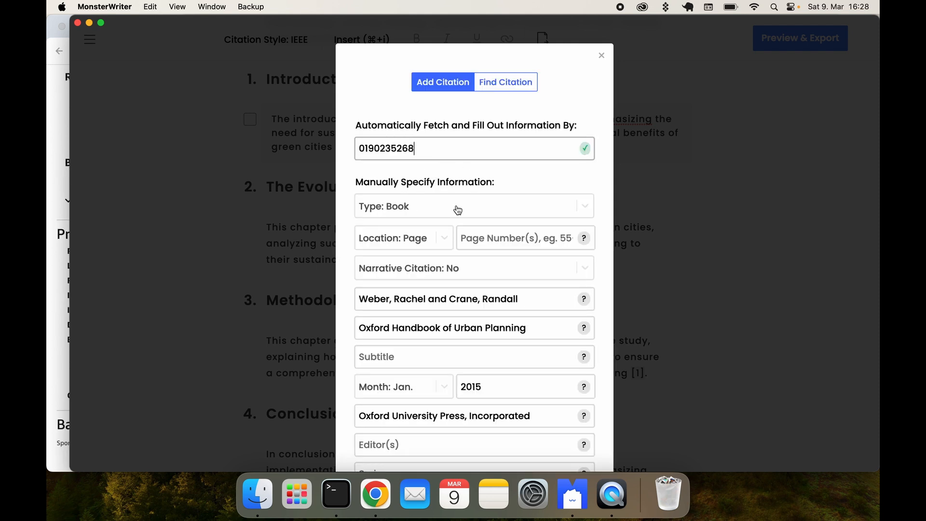
pyautogui.scroll(-5, 459, 208)
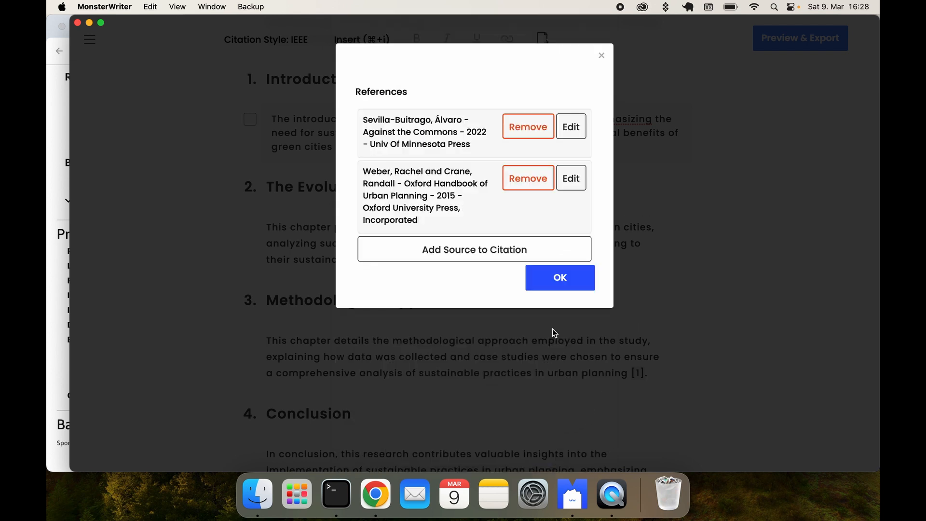
pyautogui.click(554, 281)
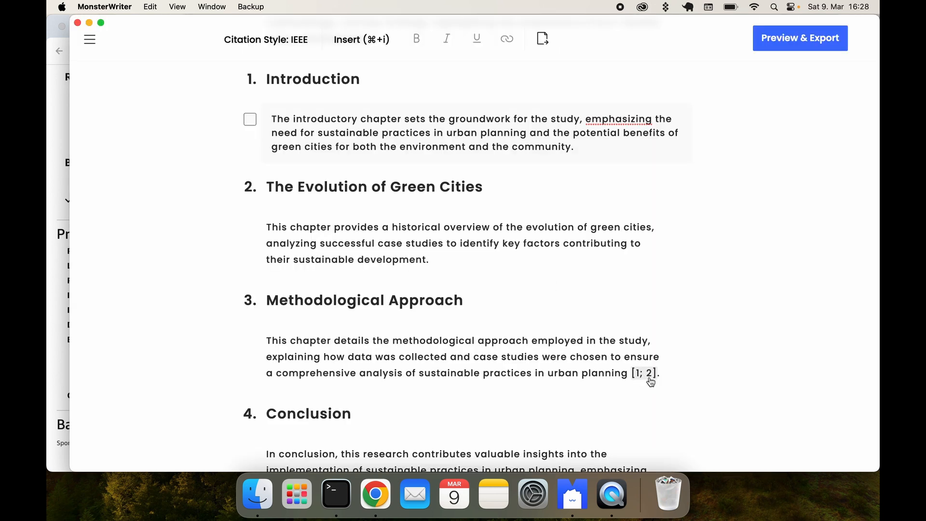
# Set the document's citation style to APA
pyautogui.click(301, 43)
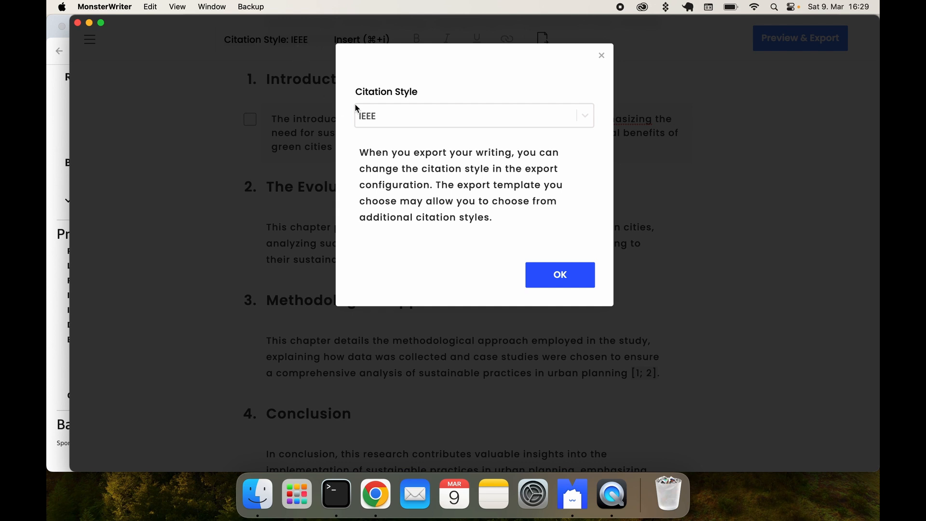
pyautogui.click(375, 123)
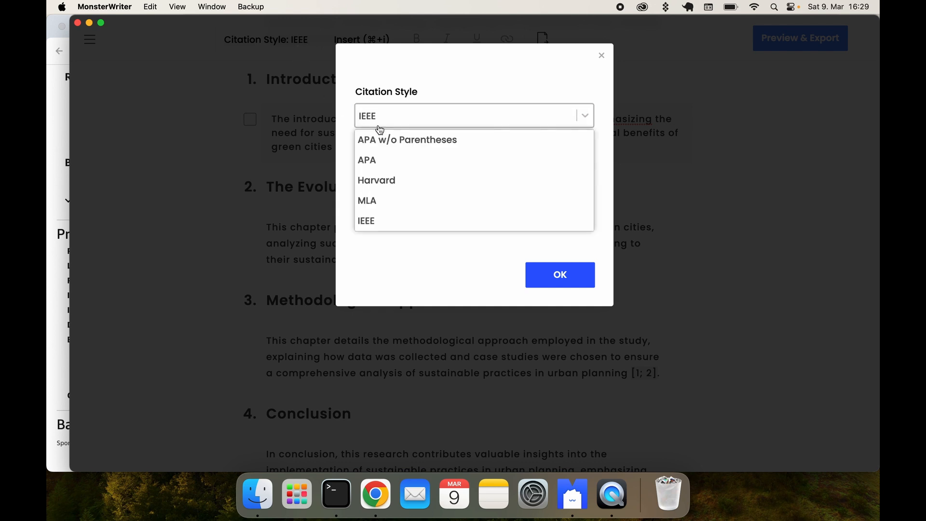
pyautogui.click(373, 160)
pyautogui.click(565, 280)
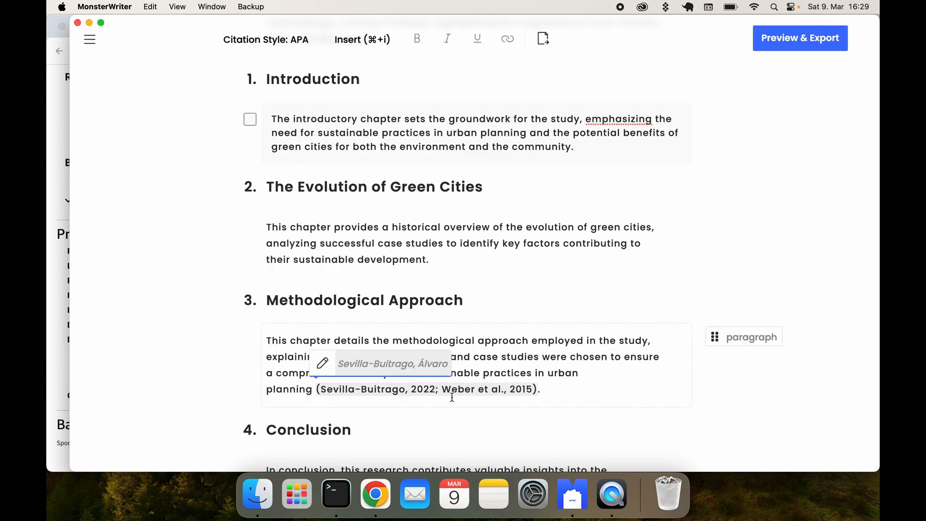
# Start a new sentence with "As" after the Methodological Approach citation and insert a narrative citation of the previously referenced "Oxford Handbook of Urban Planning"
pyautogui.click(560, 389)
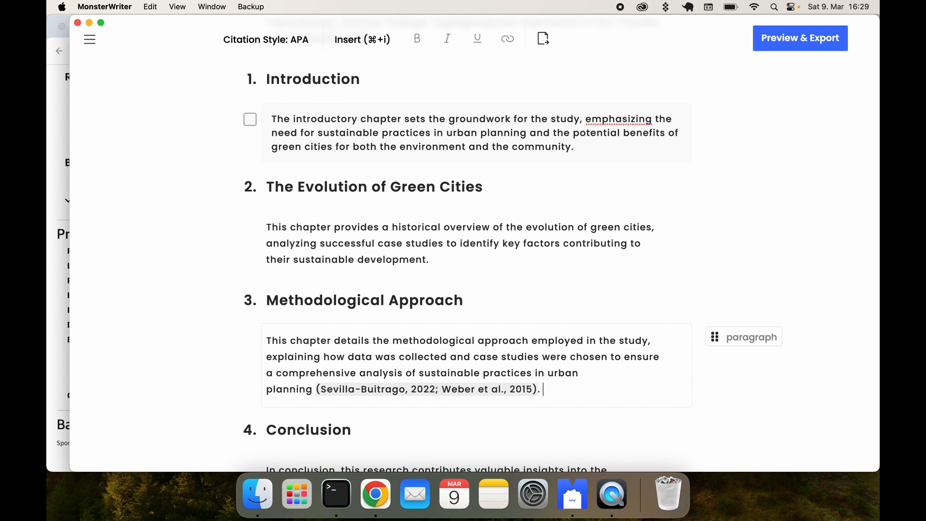
pyautogui.write('As')
pyautogui.press('super+i')
pyautogui.click(399, 265)
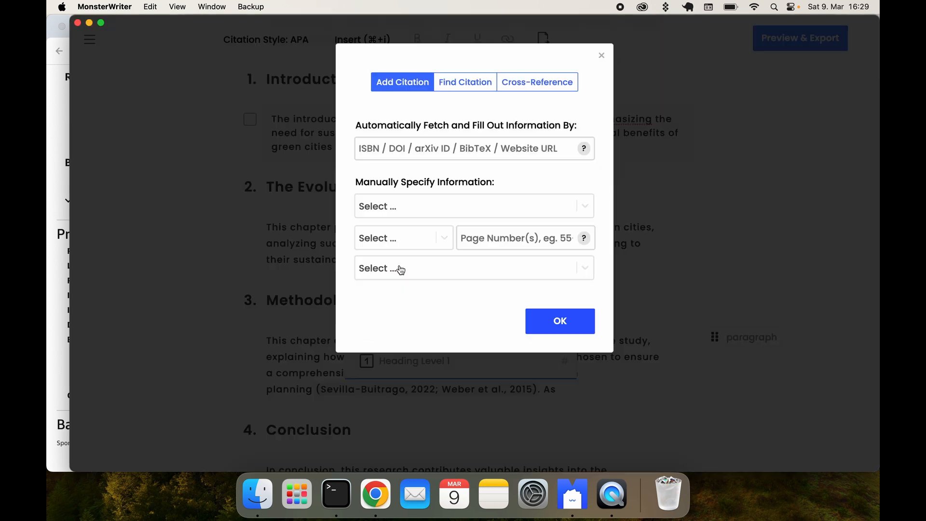
pyautogui.click(450, 91)
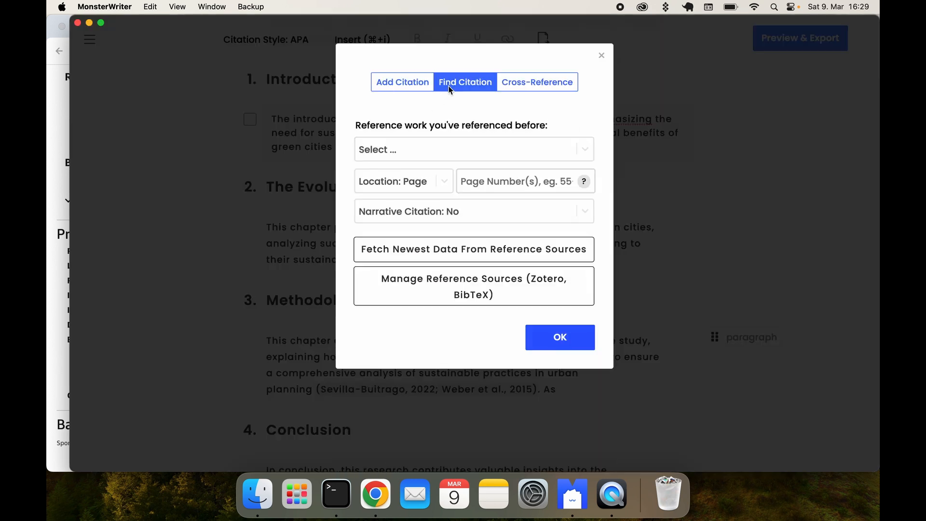
pyautogui.click(410, 154)
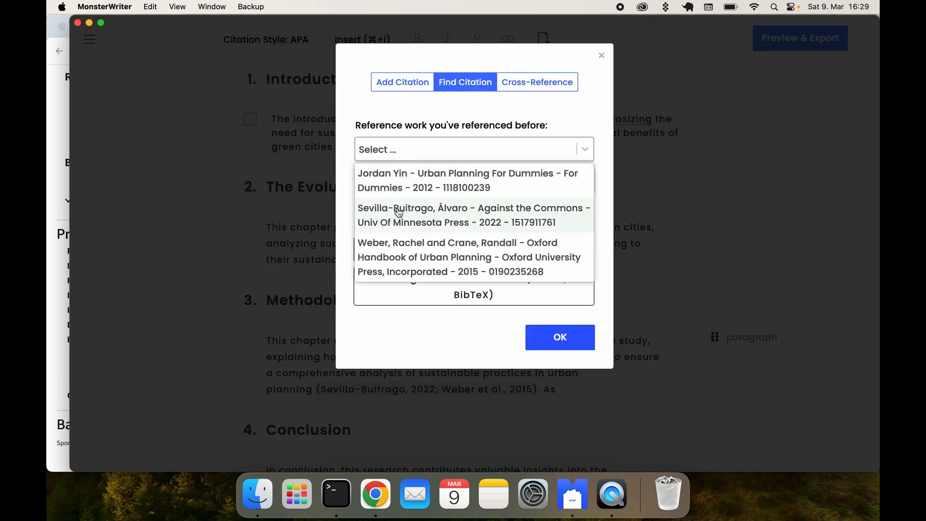
pyautogui.click(400, 245)
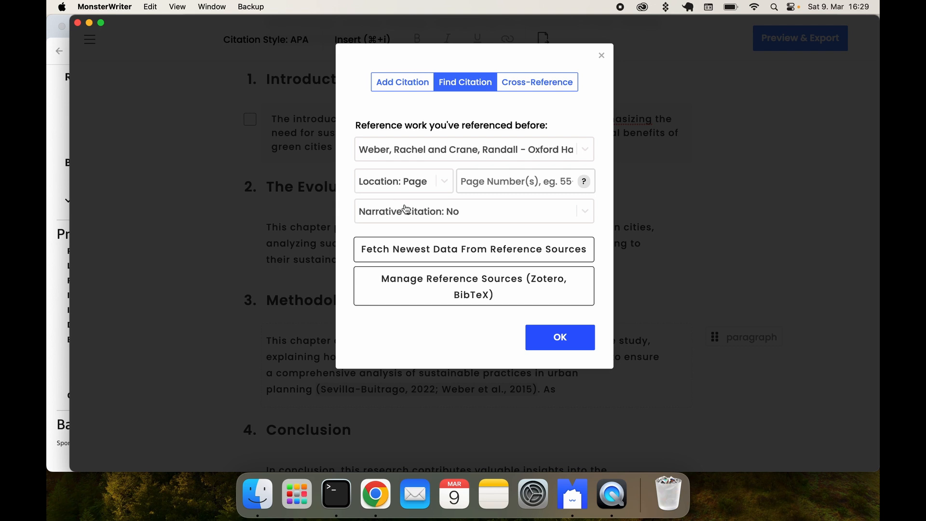
pyautogui.click(446, 210)
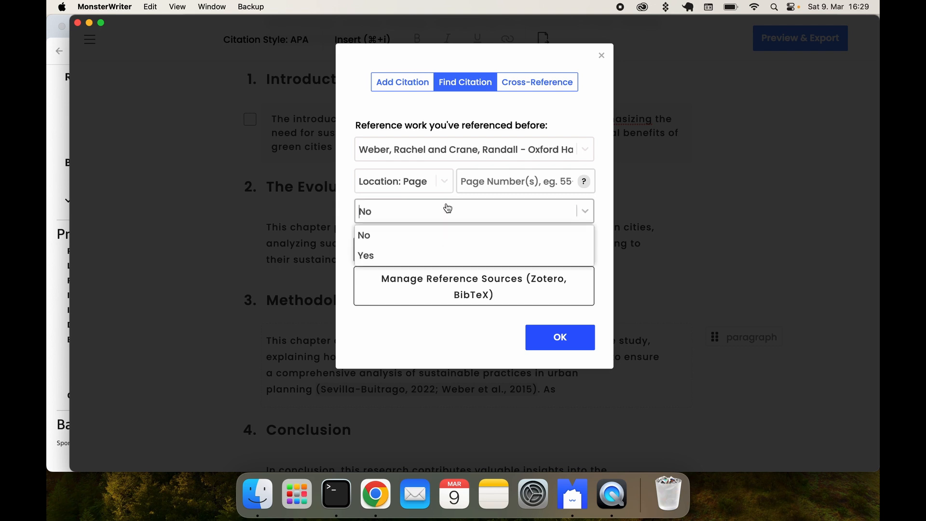
pyautogui.click(410, 256)
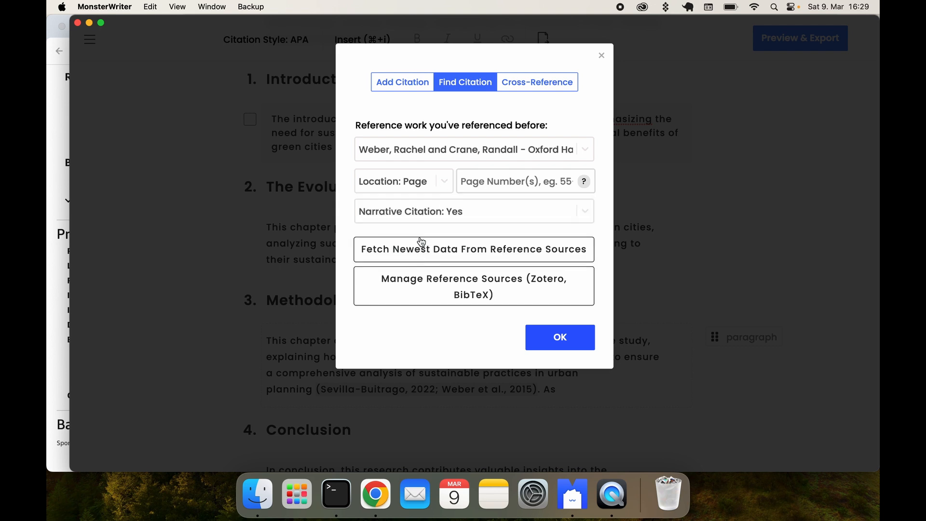
pyautogui.click(559, 338)
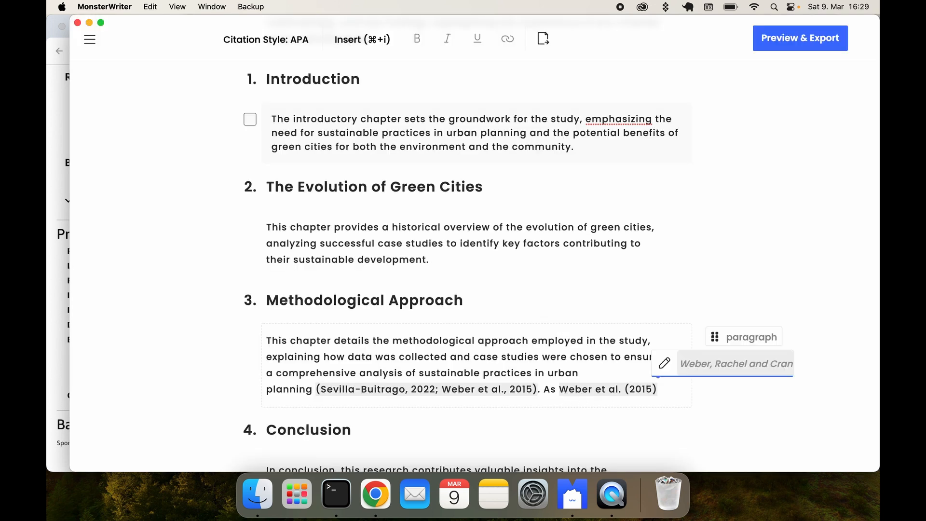
# Complete the sentence after the narrative citation with "pointed out this is important."
pyautogui.write('pointe')
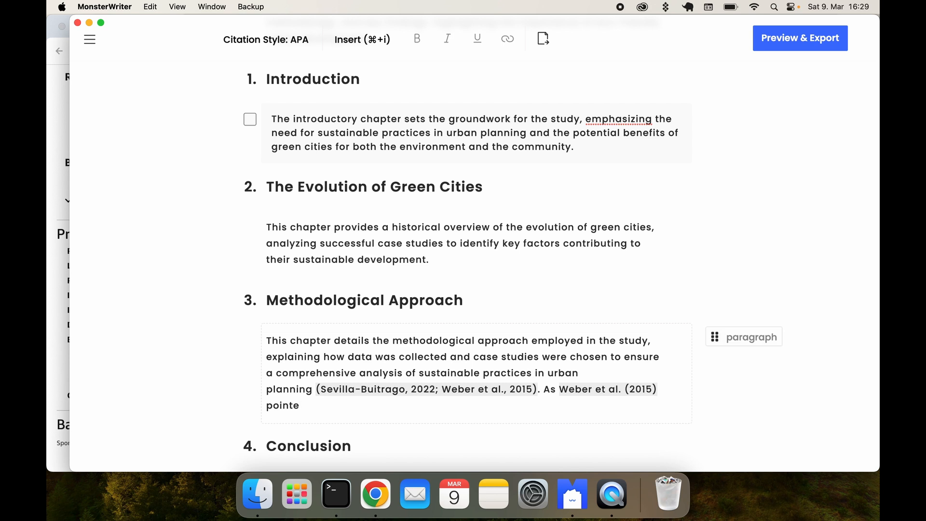
pyautogui.write('d out this is')
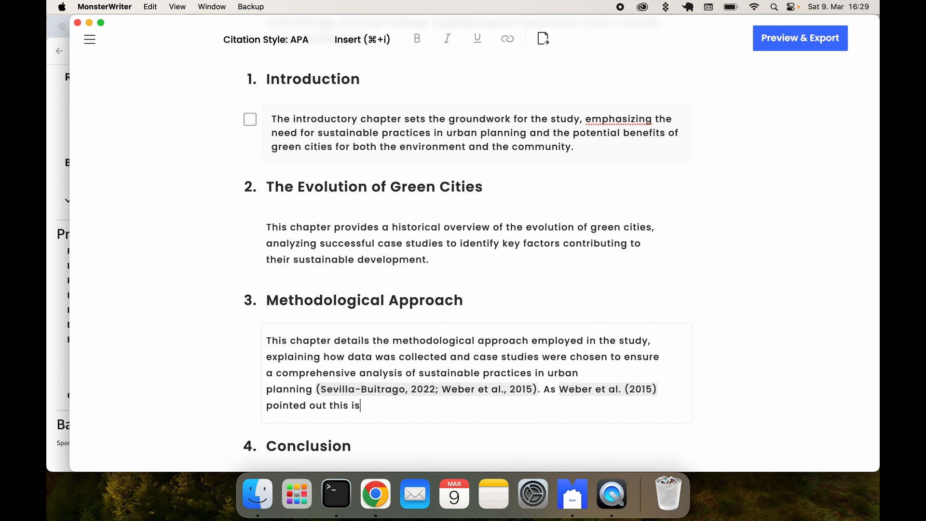
pyautogui.write(' important.')
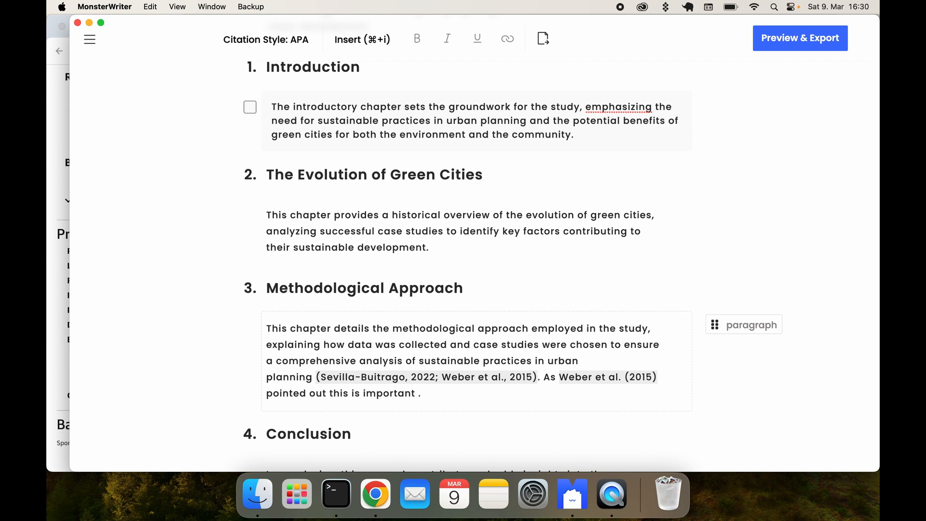
# Add a parenthesised "see" note before the new sentence's full stop, containing a cross-reference to the section "The Evolution of Green Cities"
pyautogui.write('(see')
pyautogui.press('super+i')
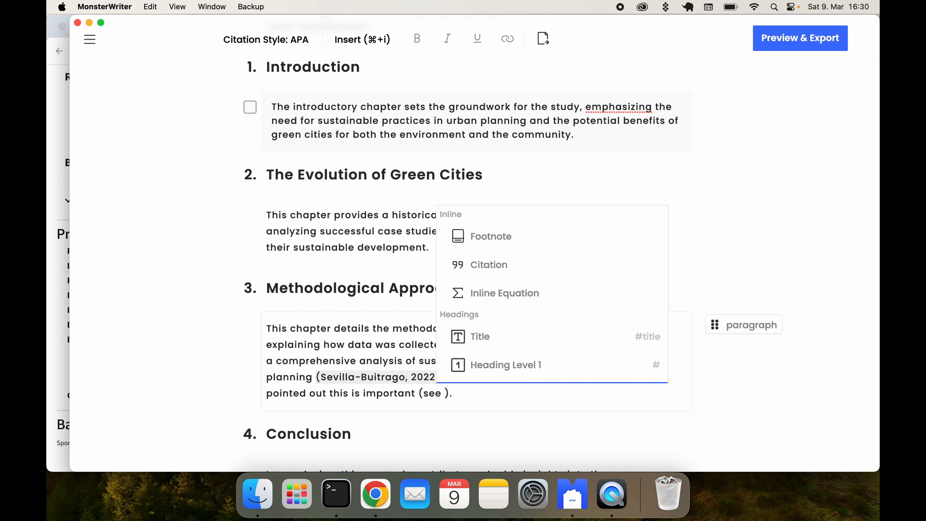
pyautogui.click(482, 266)
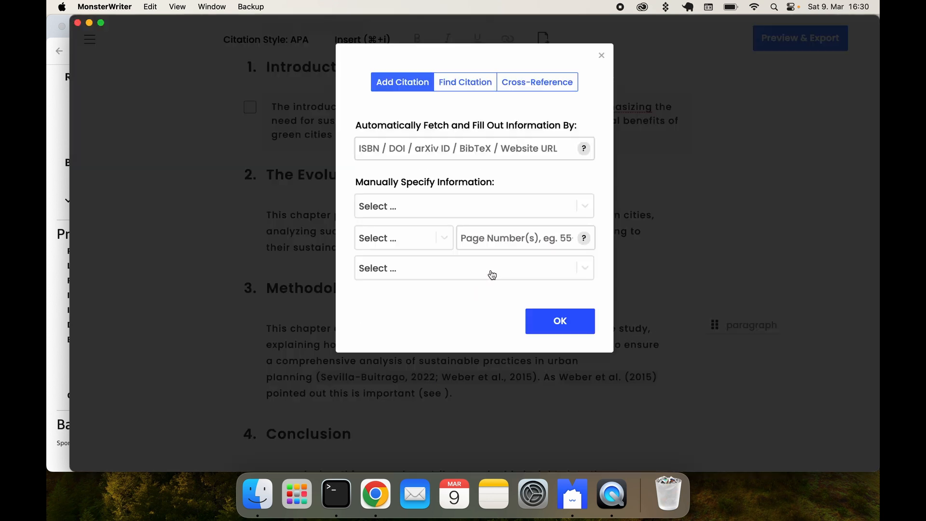
pyautogui.click(545, 86)
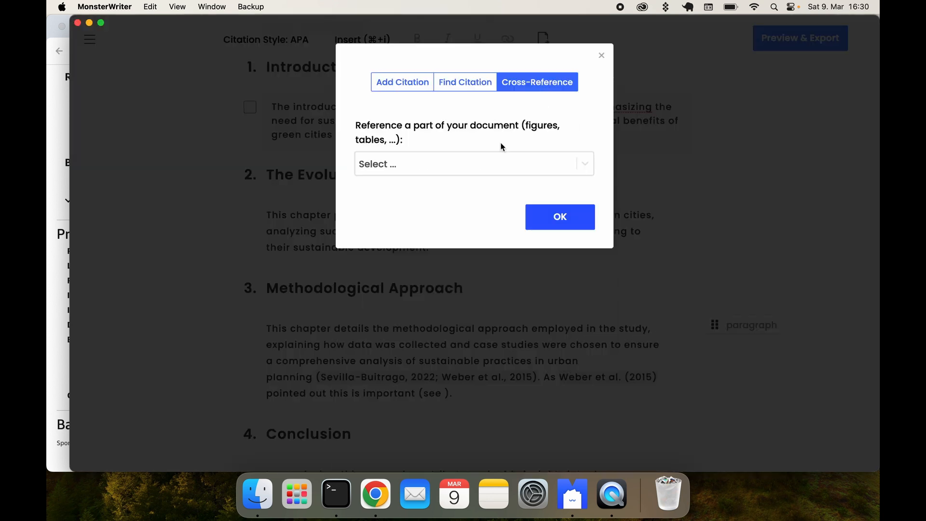
pyautogui.click(488, 163)
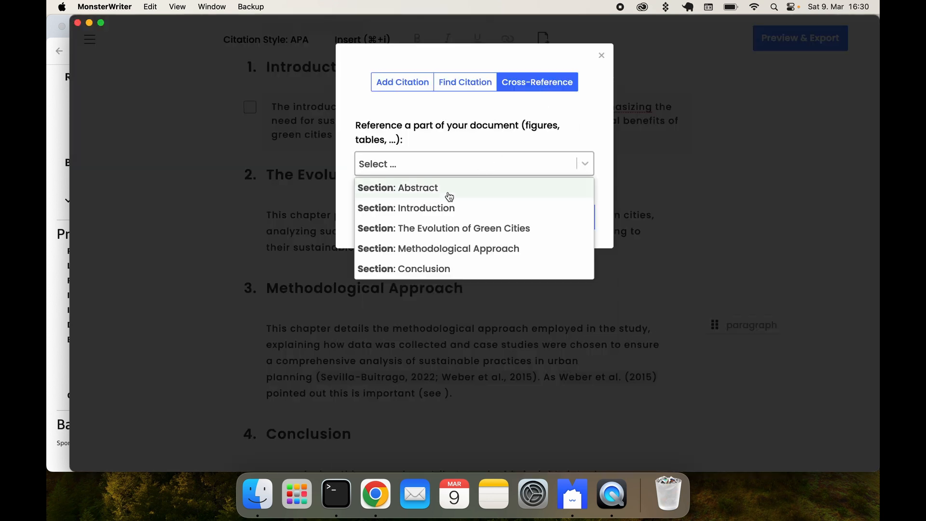
pyautogui.click(448, 228)
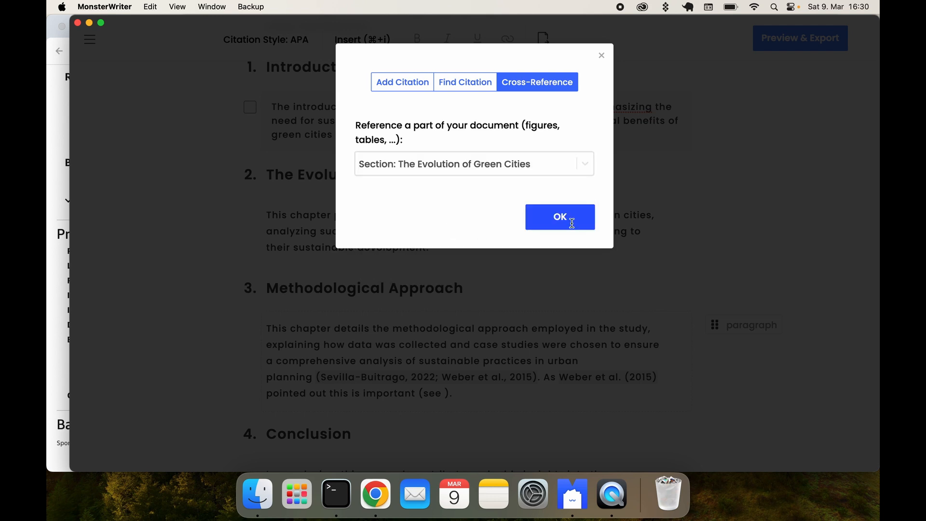
pyautogui.click(560, 217)
# Add a new paragraph after the Conclusion text and insert a Bibliography there
pyautogui.scroll(-4, 463, 265)
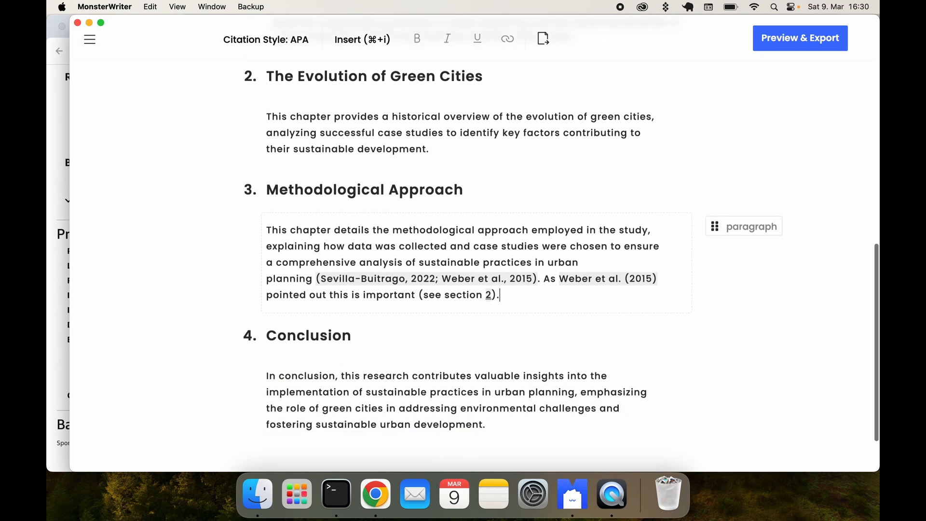
pyautogui.scroll(-3, 434, 338)
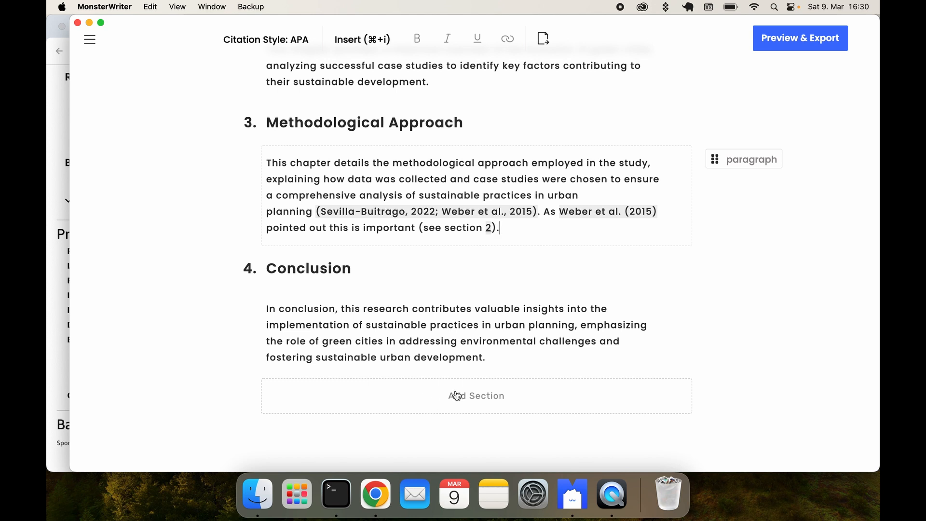
pyautogui.click(488, 358)
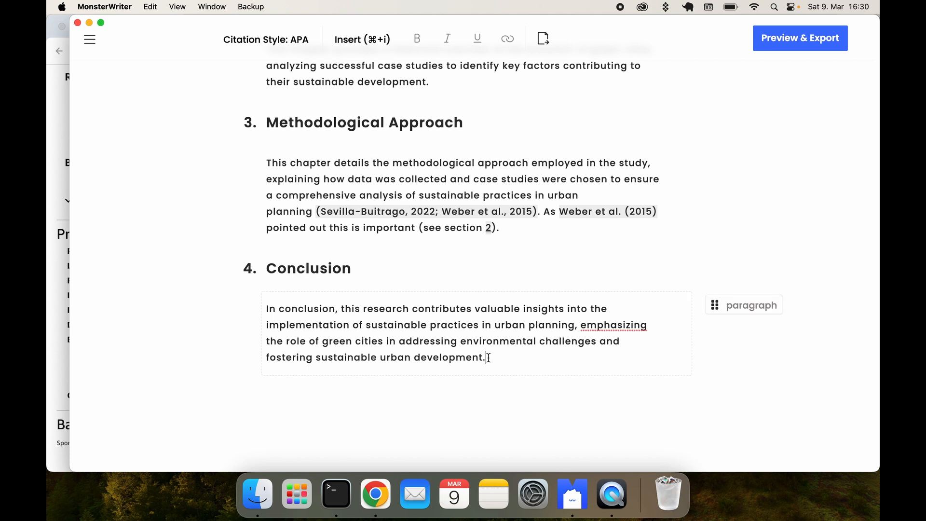
pyautogui.press('Return')
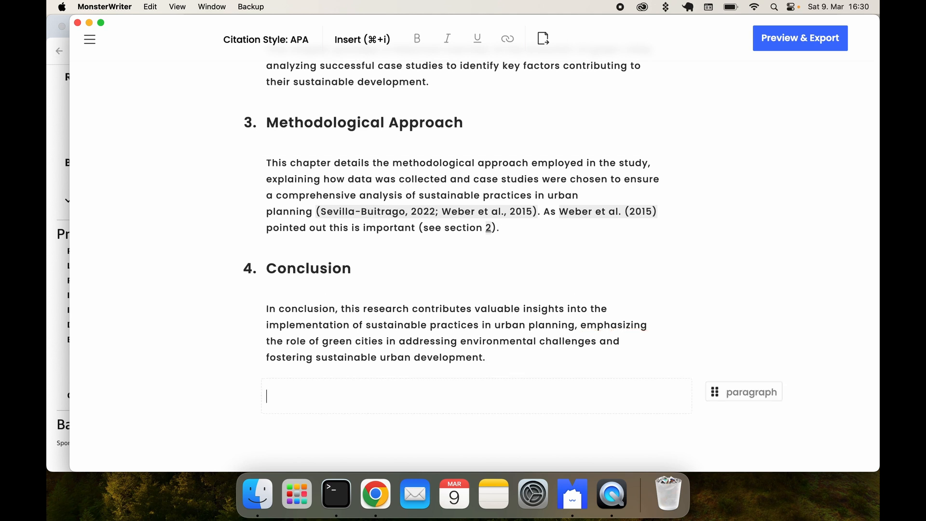
pyautogui.press('super+i')
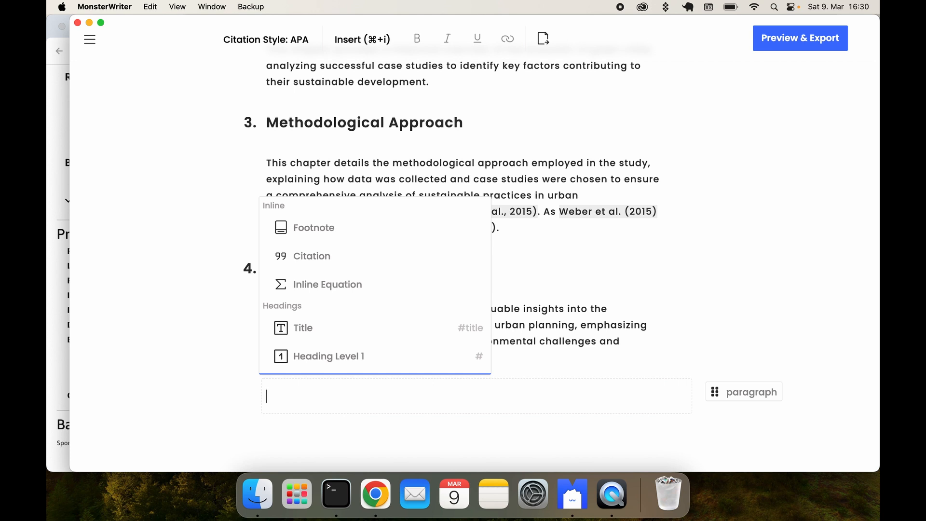
pyautogui.scroll(-10, 418, 304)
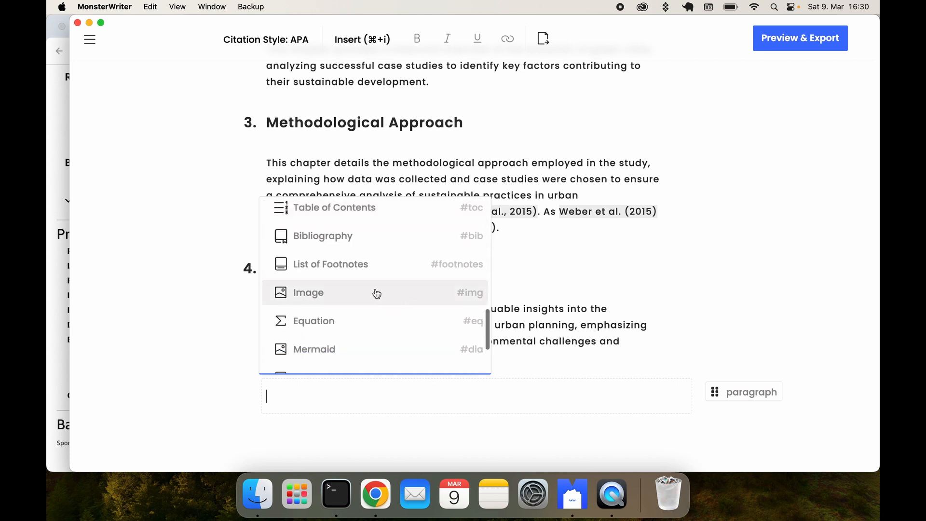
pyautogui.click(352, 239)
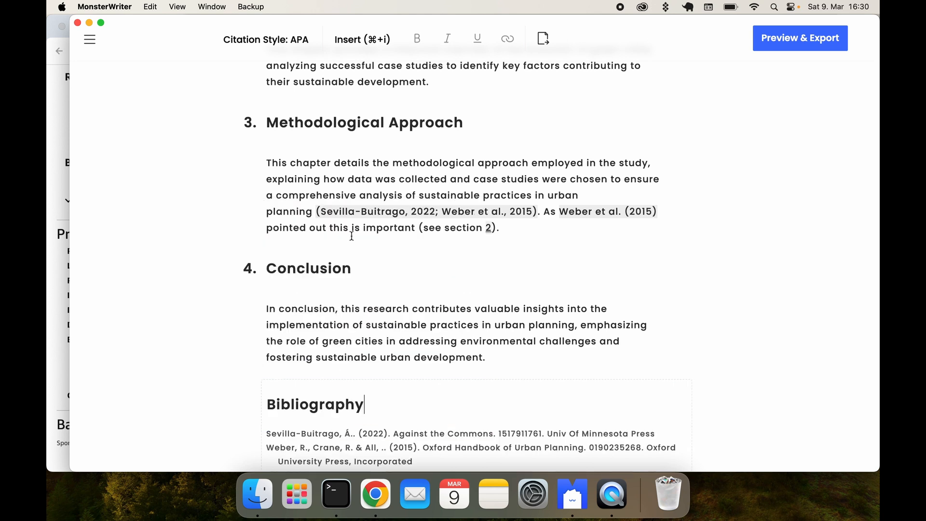
# Start exporting the thesis in PDF format, check the available templates and keep the Thesis template
pyautogui.scroll(-3, 373, 342)
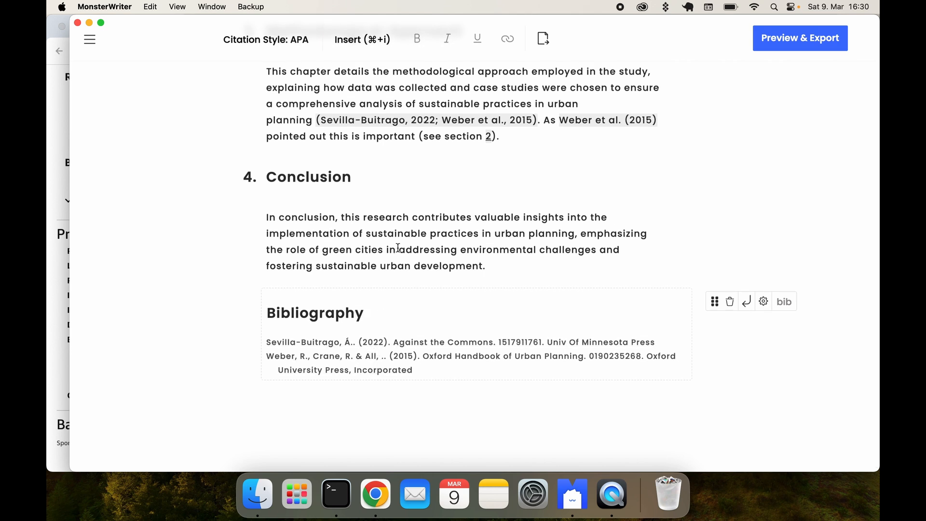
pyautogui.scroll(3, 394, 249)
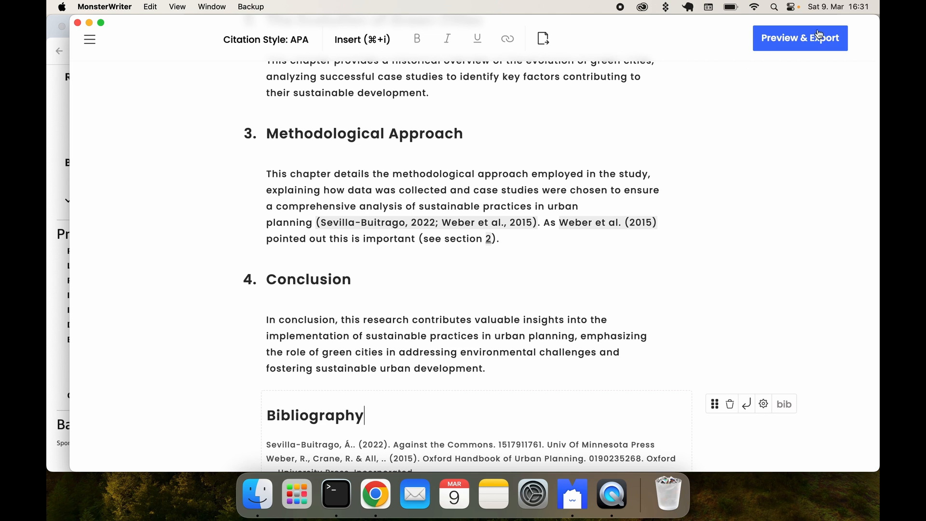
pyautogui.click(803, 45)
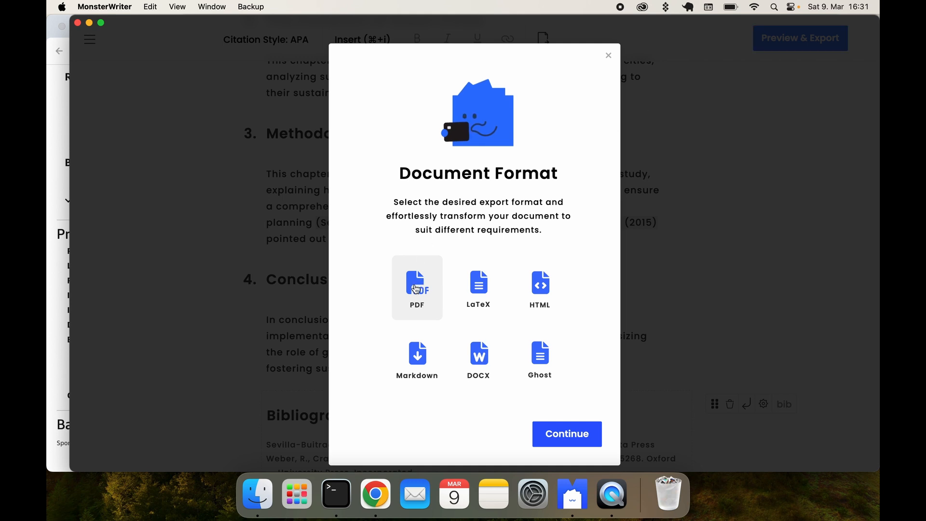
pyautogui.click(569, 434)
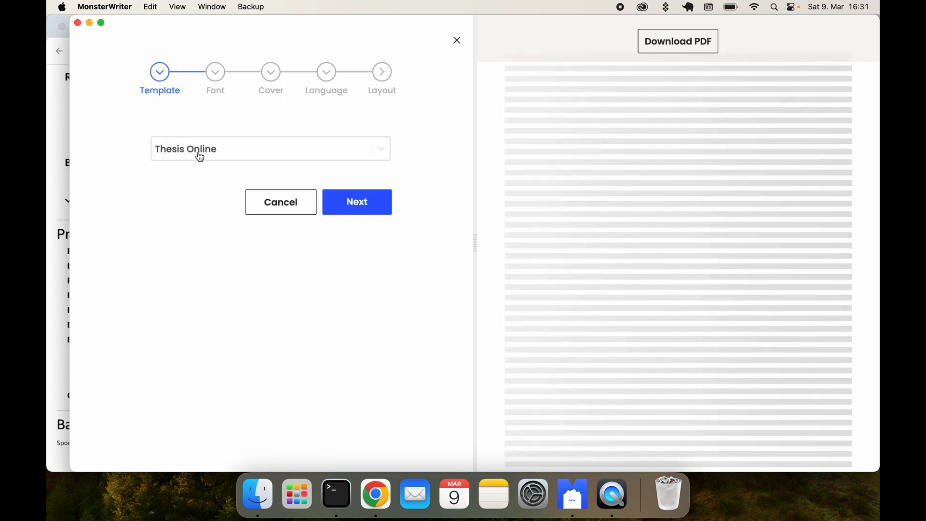
pyautogui.click(239, 159)
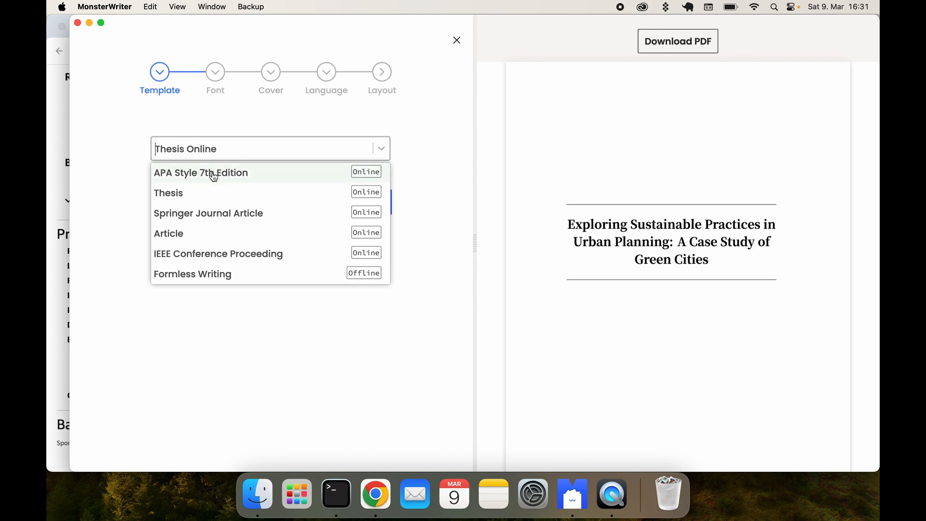
pyautogui.click(125, 189)
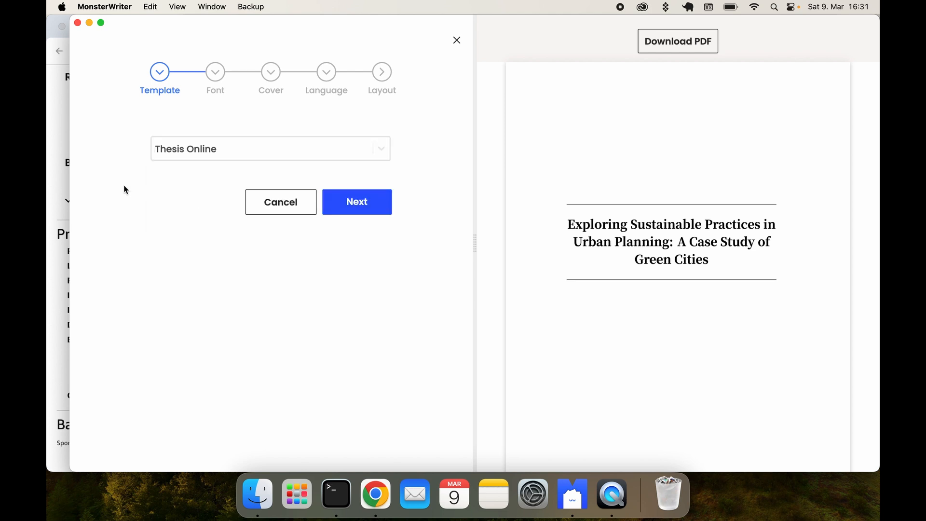
# Fill in the cover details with thesis type "Master Thesis", the author's full name and institution "Monsterverstiy", and refresh the preview
pyautogui.click(268, 77)
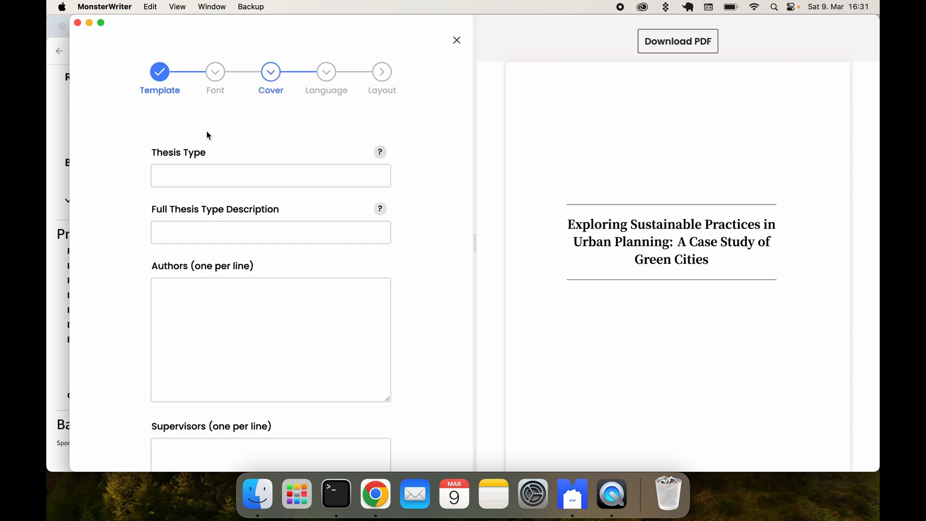
pyautogui.click(185, 175)
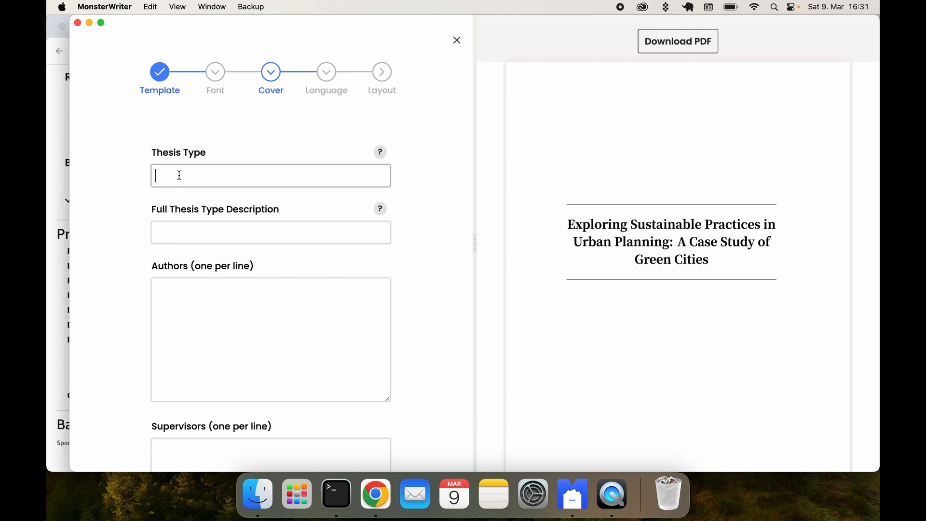
pyautogui.write('Monster')
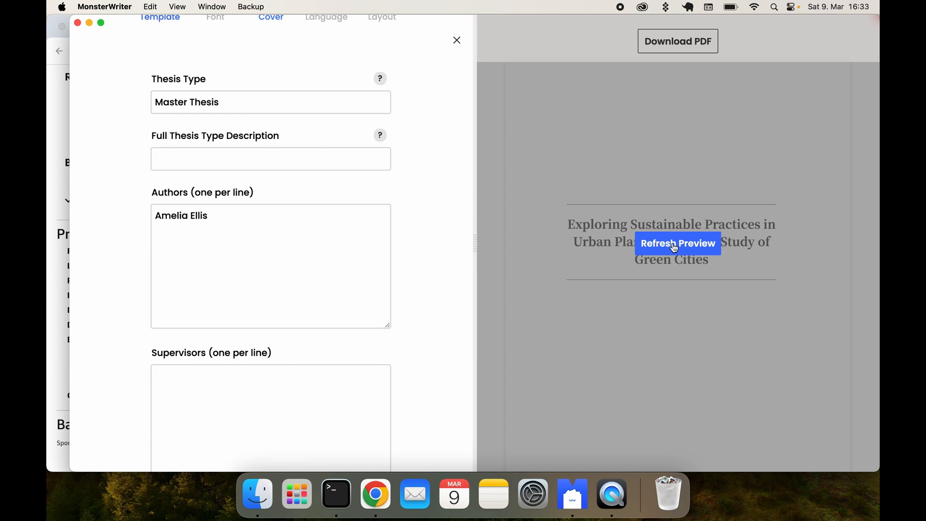
pyautogui.click(683, 244)
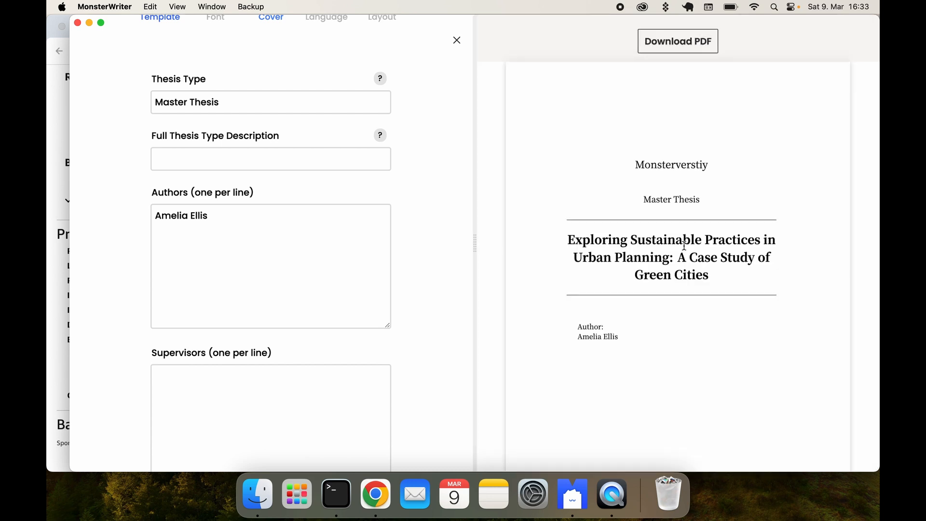
# Examine the PDF preview from the cover page through the abstract, table of contents and chapters to the bibliography
pyautogui.scroll(-10, 686, 250)
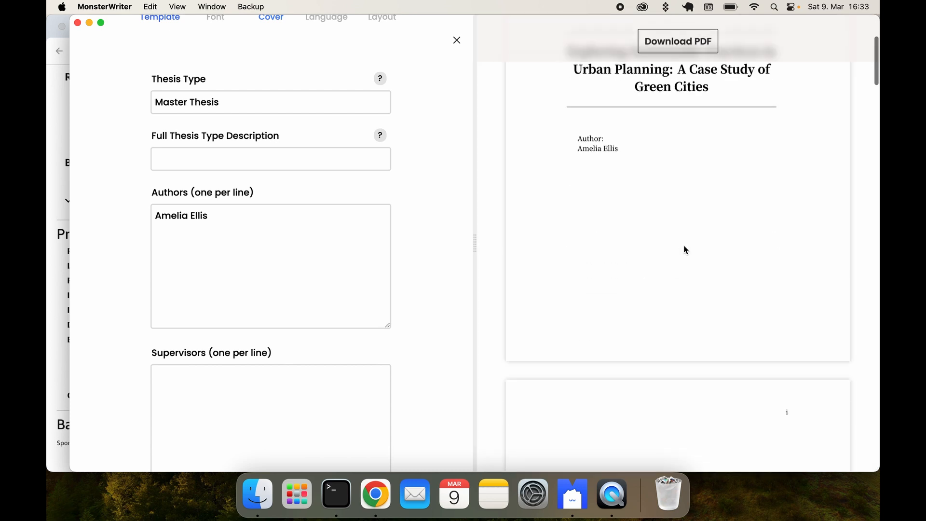
pyautogui.scroll(-15, 684, 247)
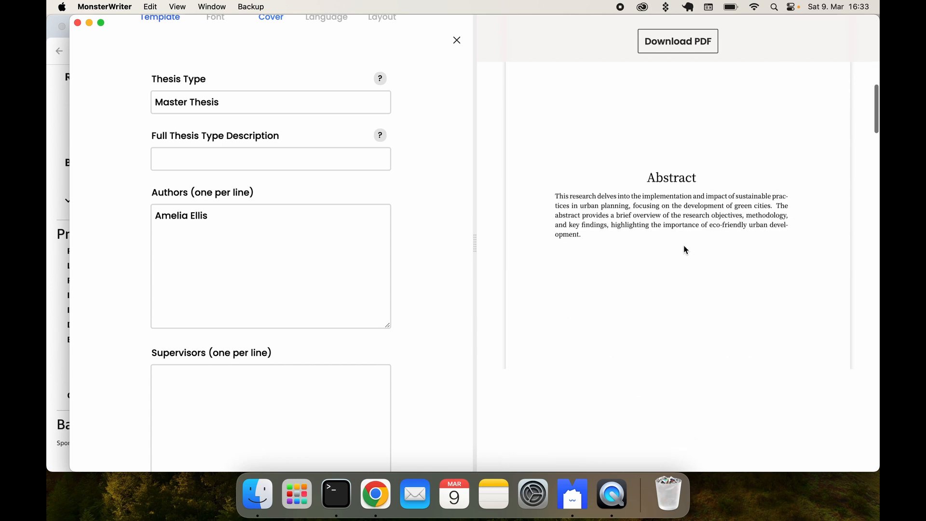
pyautogui.scroll(-15, 686, 249)
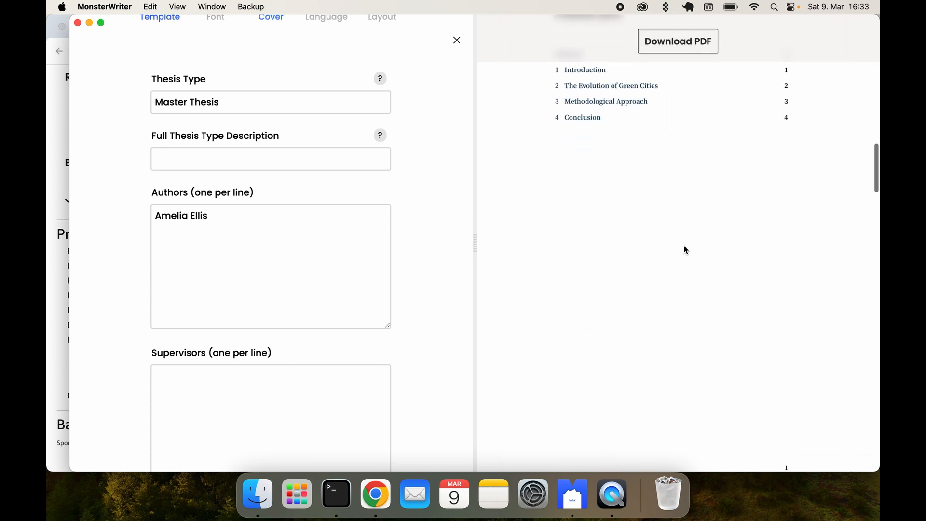
pyautogui.scroll(-15, 686, 250)
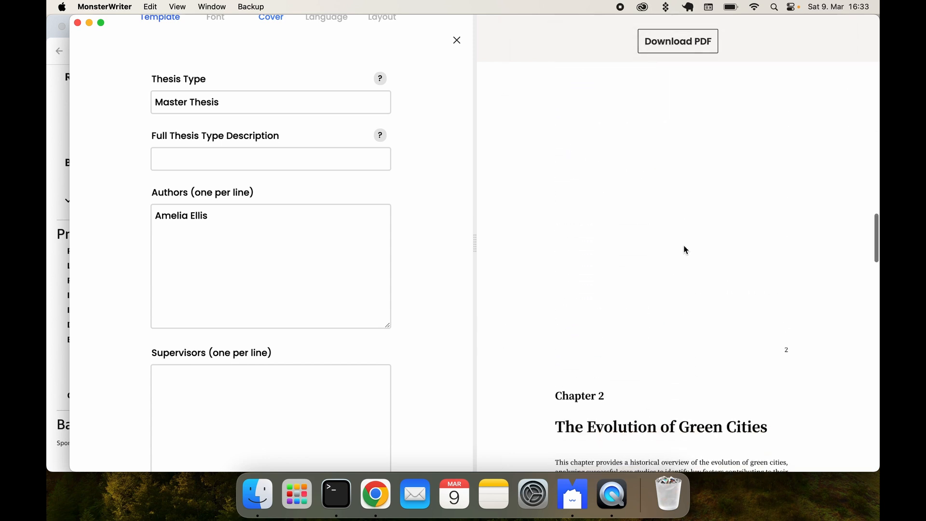
pyautogui.scroll(-15, 685, 250)
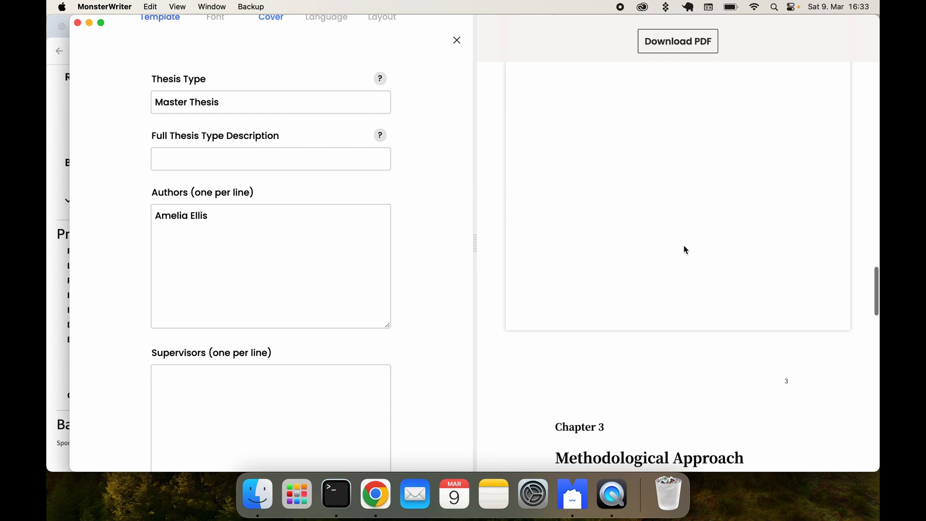
pyautogui.scroll(-8, 686, 250)
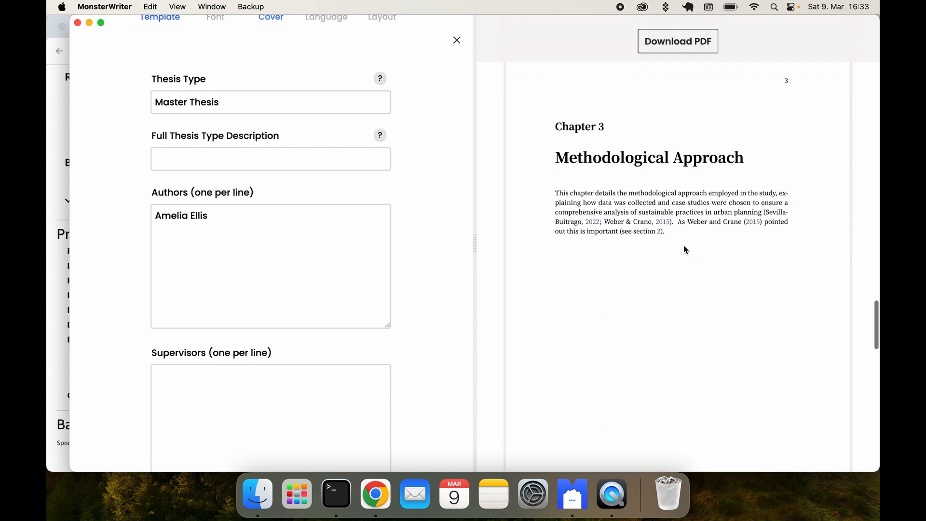
pyautogui.scroll(-10, 686, 250)
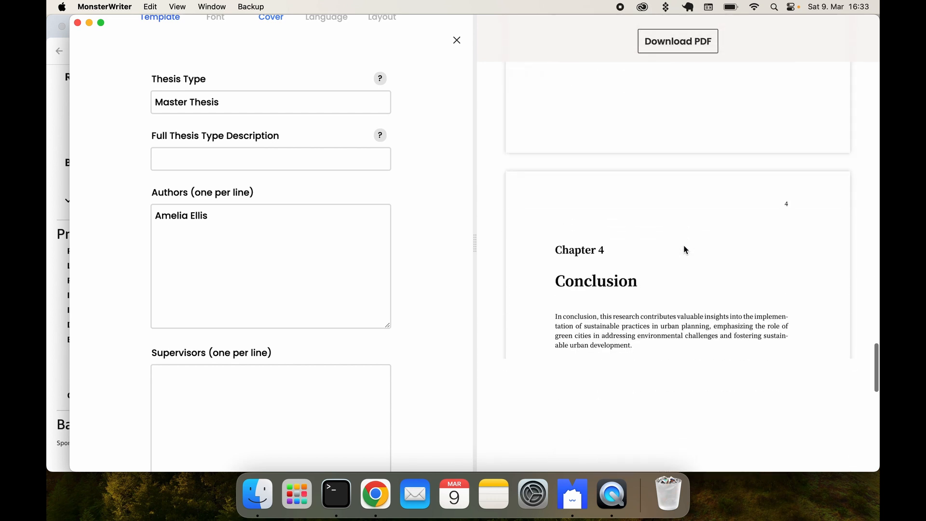
pyautogui.scroll(-10, 684, 247)
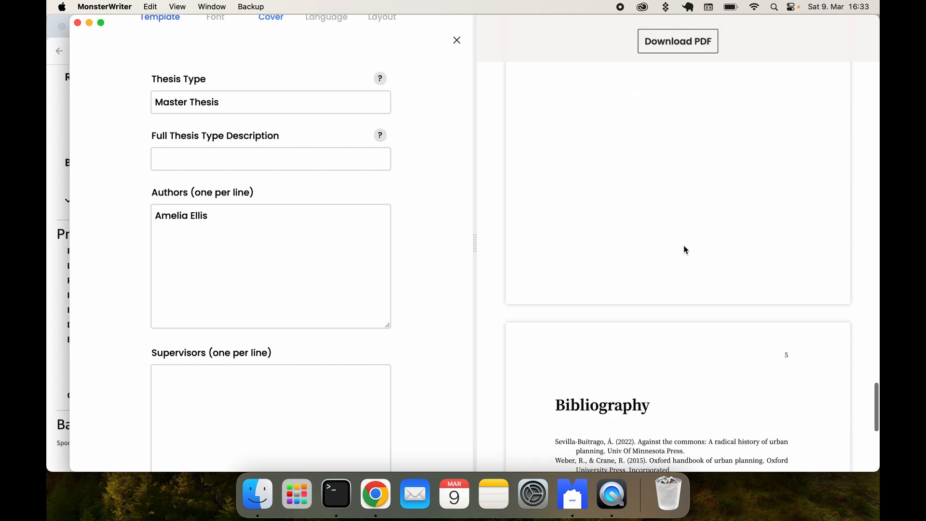
pyautogui.scroll(-2, 686, 250)
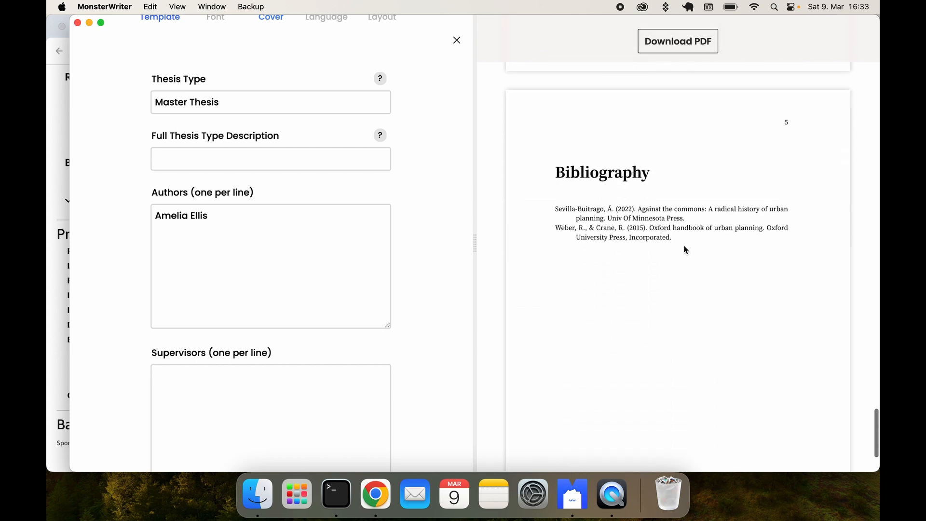